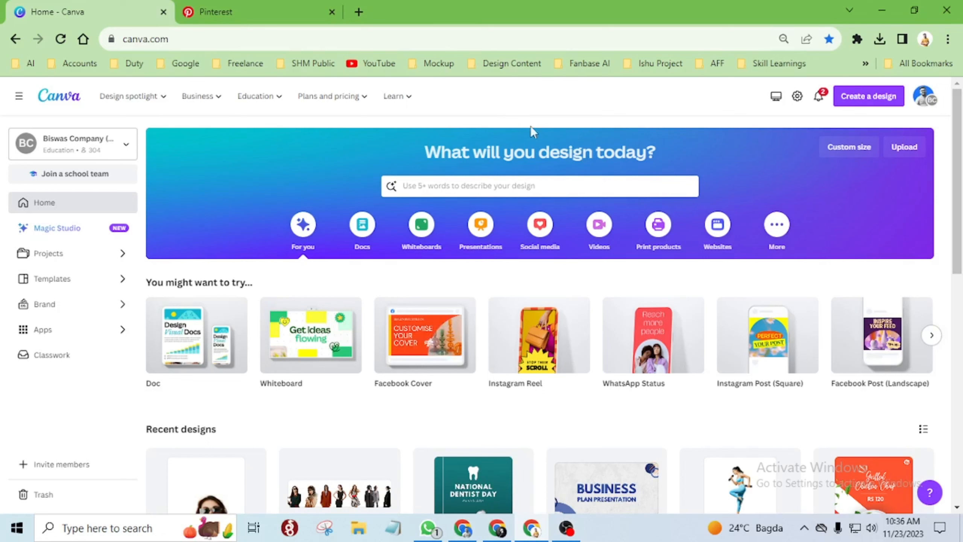
Switch to Pinterest to view the "Represent Blank Collection" animated pin in the home feed, and return to Canva
left_click(246, 12)
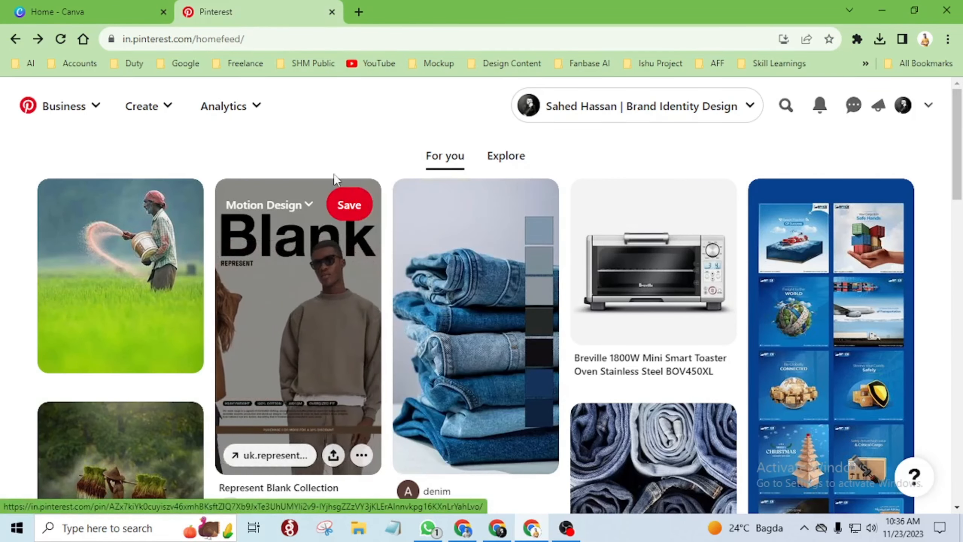
mouse_move(303, 355)
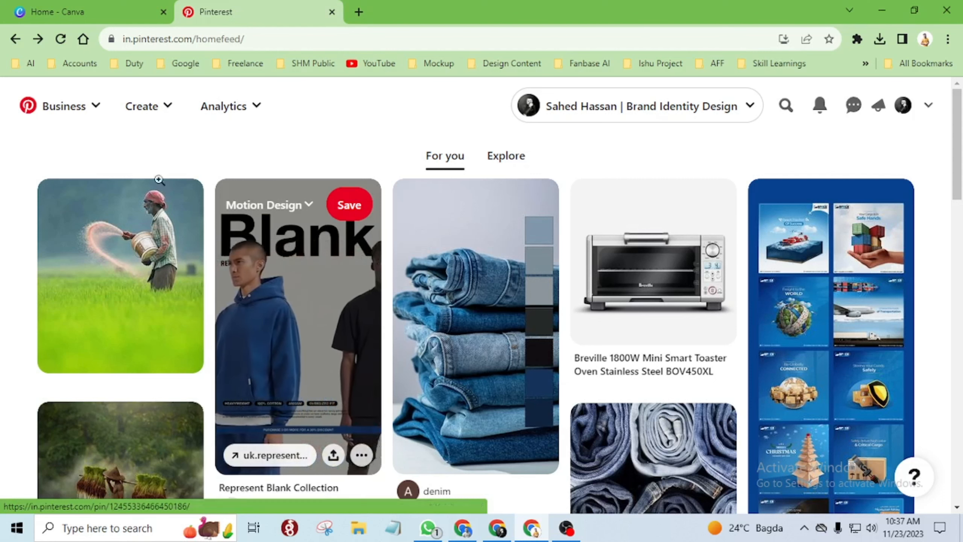
left_click(71, 12)
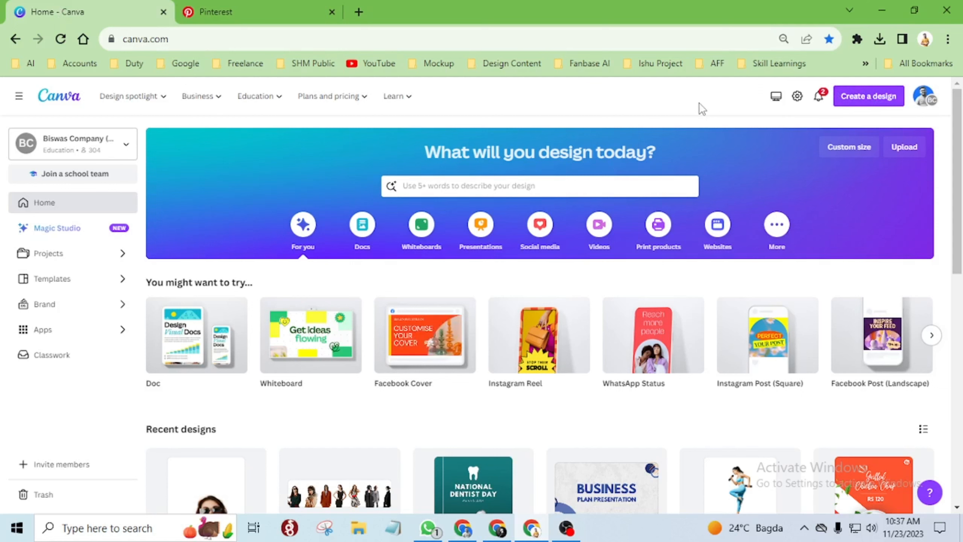
Create a new custom-size design of 2000 × 500 px
left_click(869, 100)
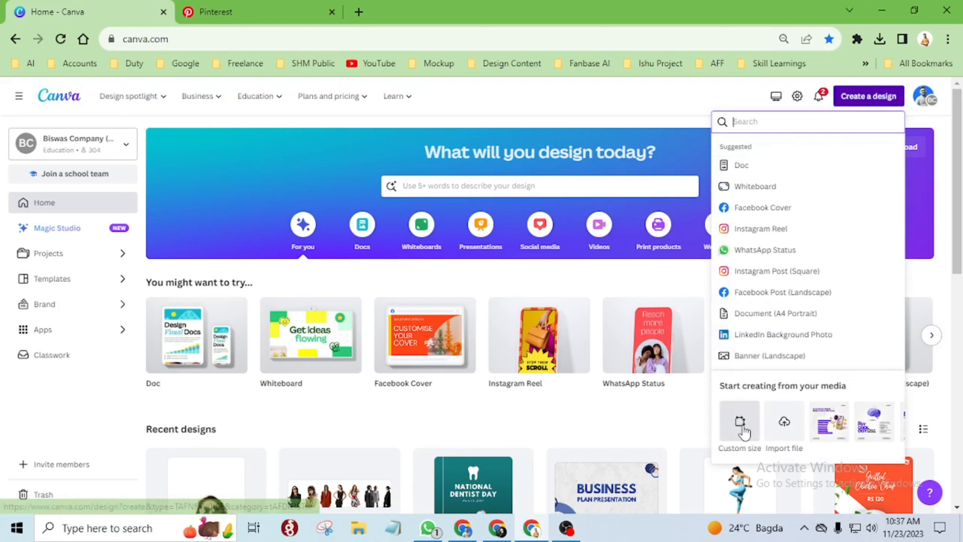
left_click(740, 423)
left_click(756, 170)
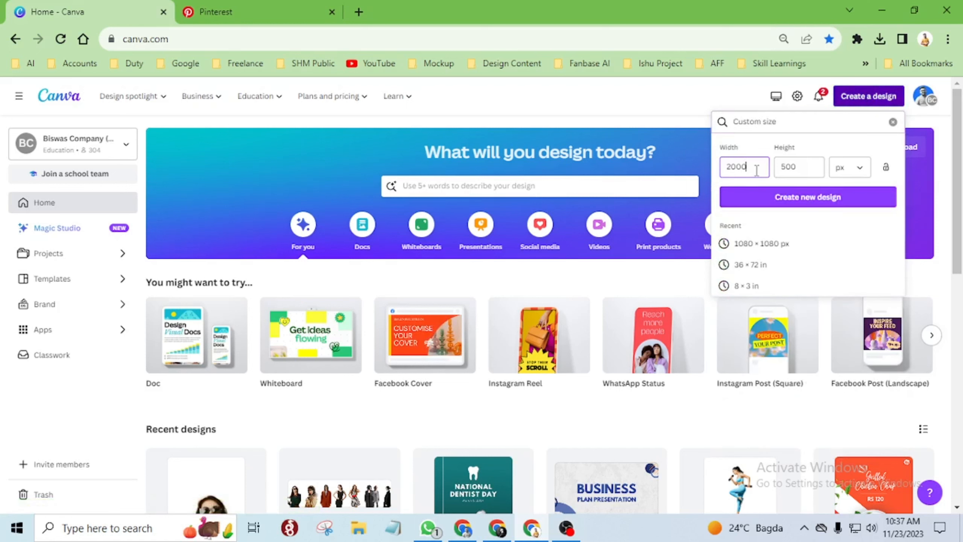
left_click_drag(740, 164, 724, 167)
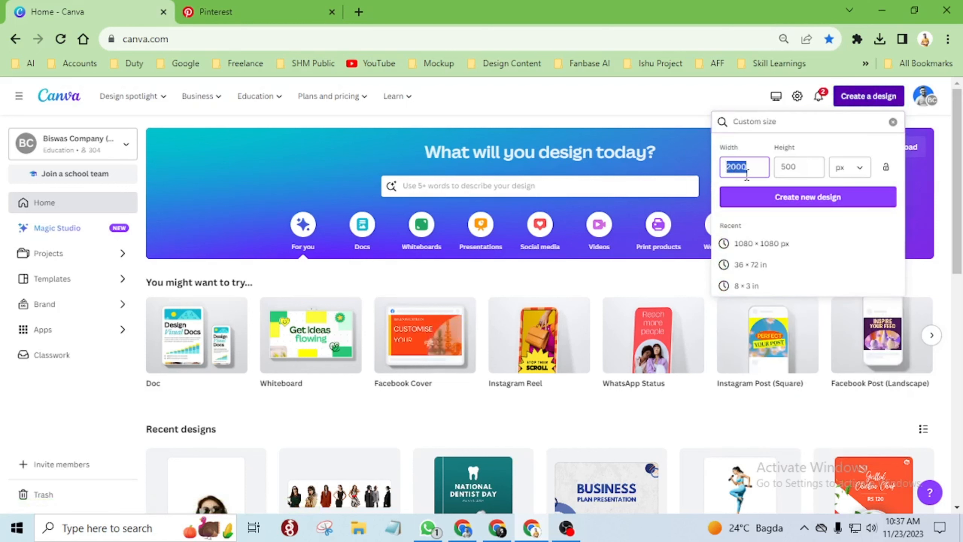
left_click_drag(803, 166, 786, 166)
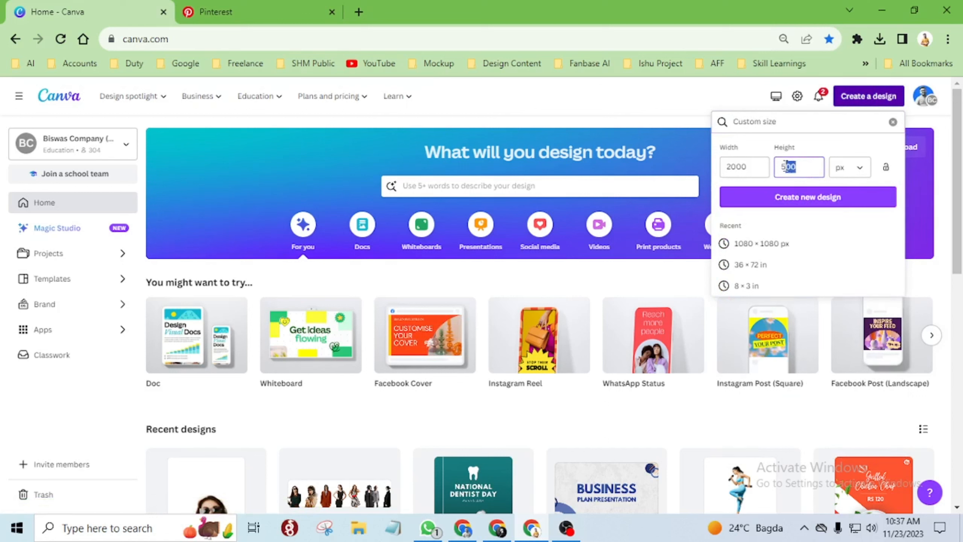
left_click(801, 167)
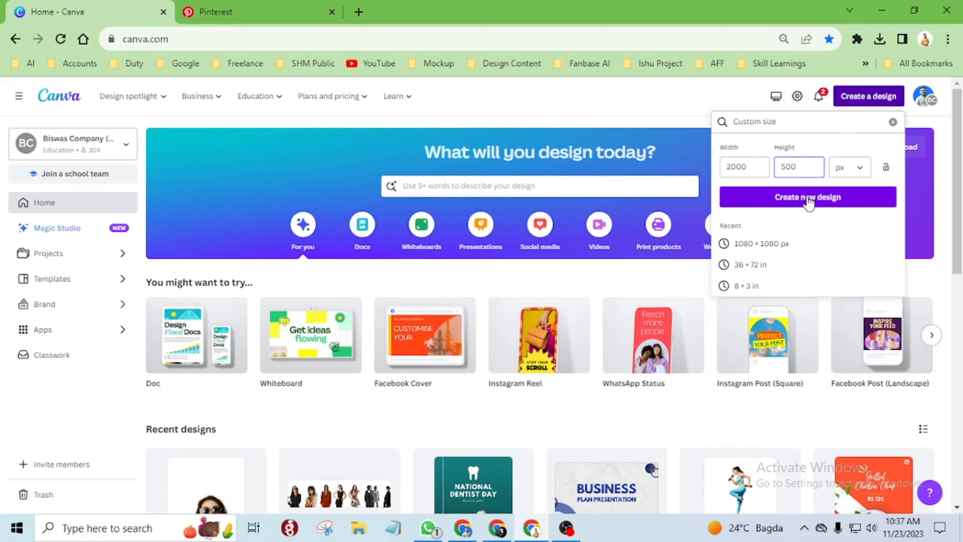
left_click(808, 198)
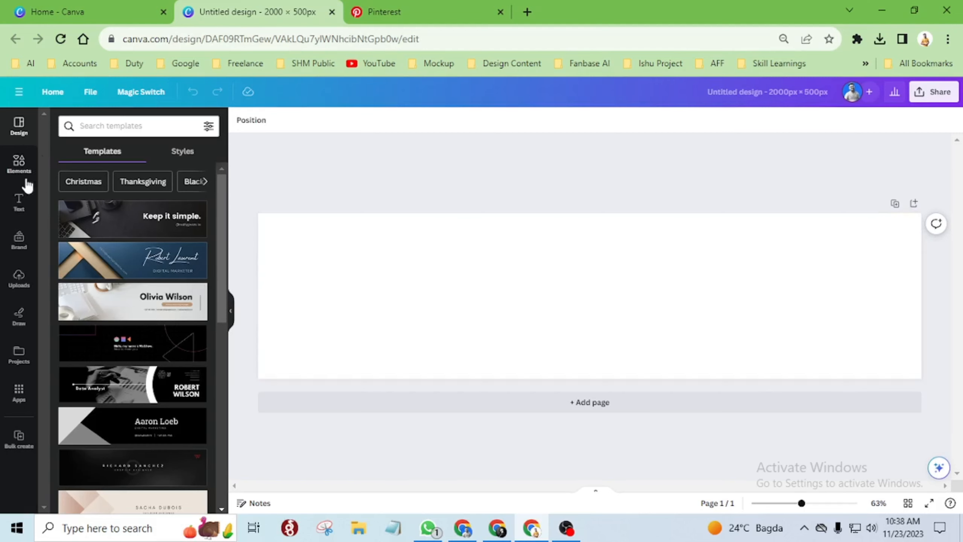
Search the elements library for "model" and restrict the results to photos
left_click(19, 163)
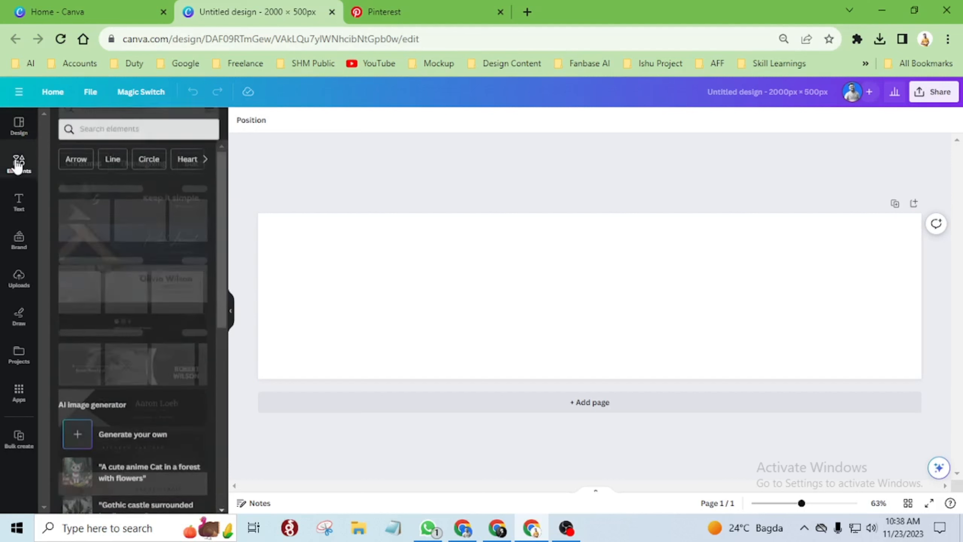
left_click(103, 125)
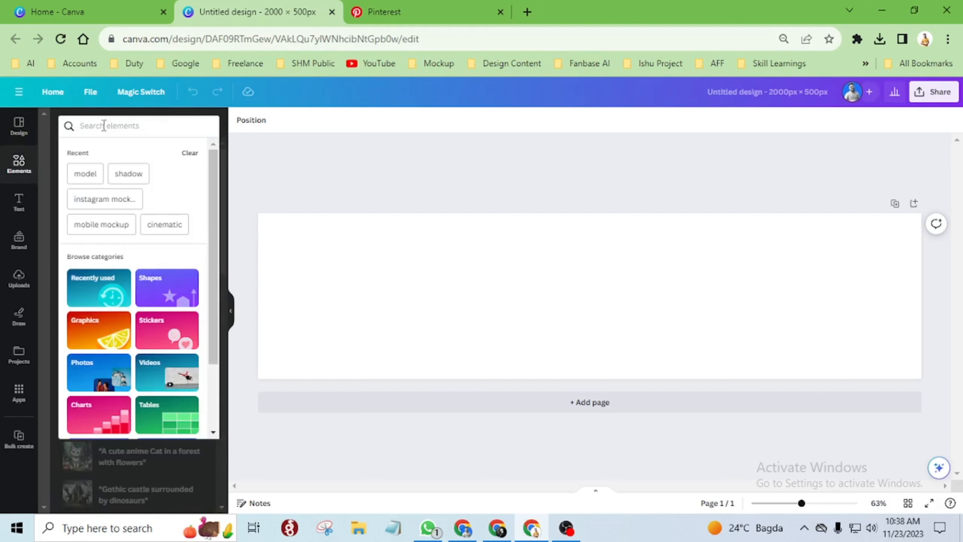
type("model")
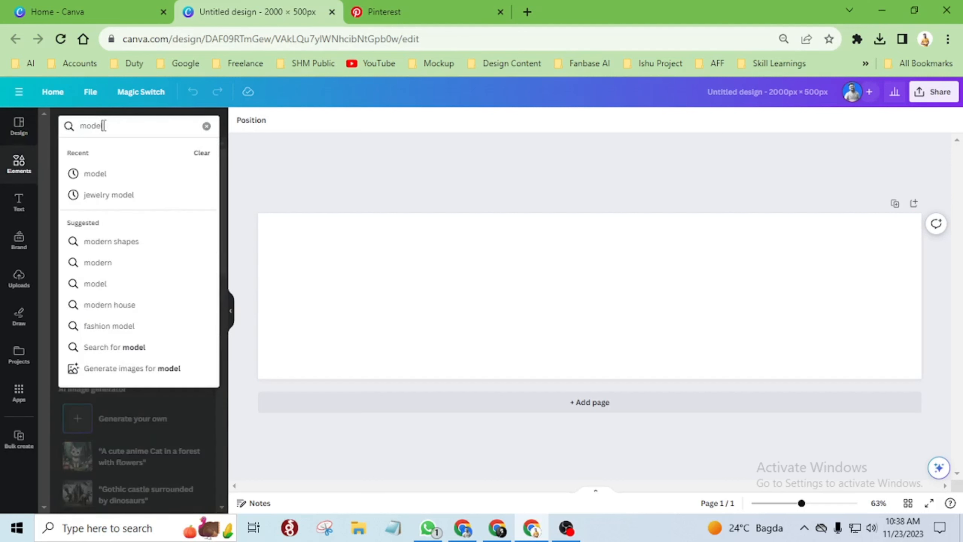
key("Return")
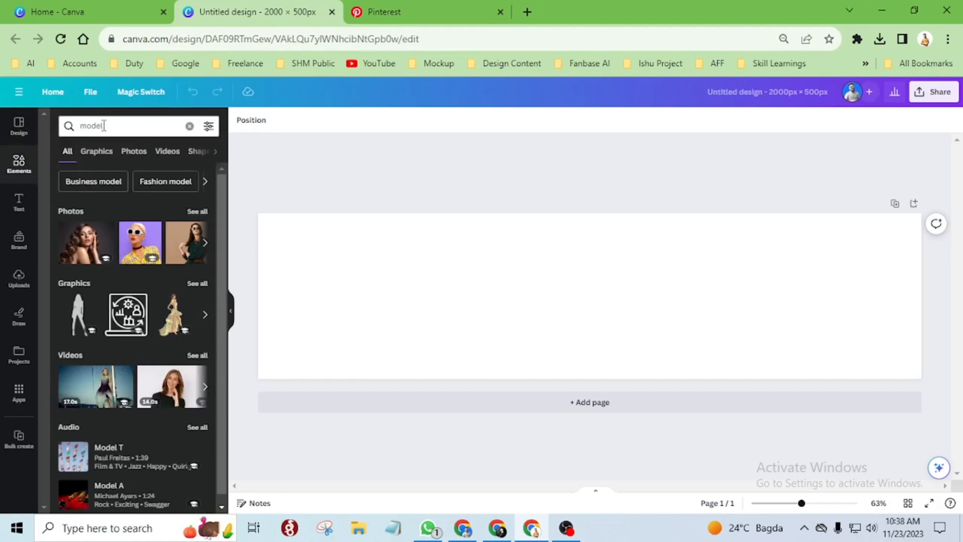
left_click(139, 151)
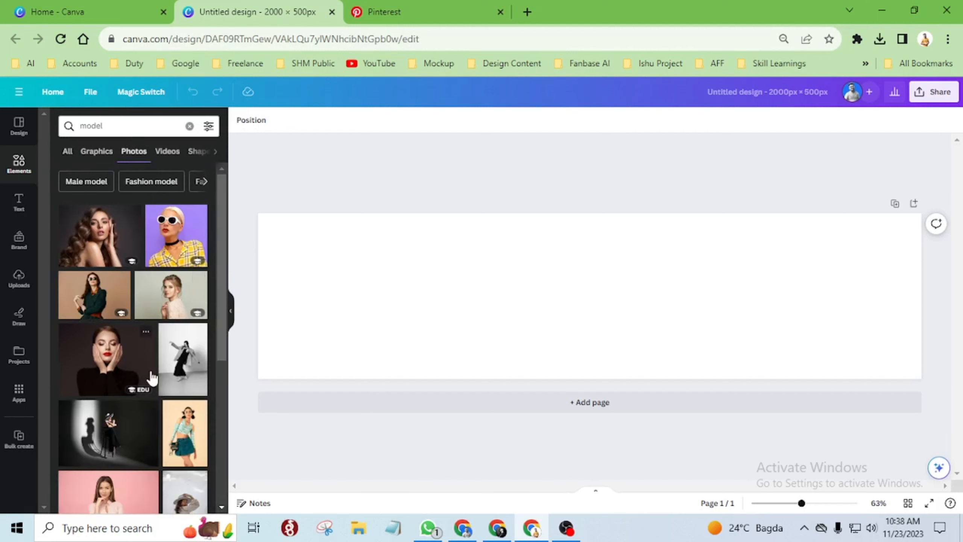
Add the photo of the woman in a beret and fur-collared tan coat, placing it in the page's lower-left corner
scroll(151, 377, "down", 5)
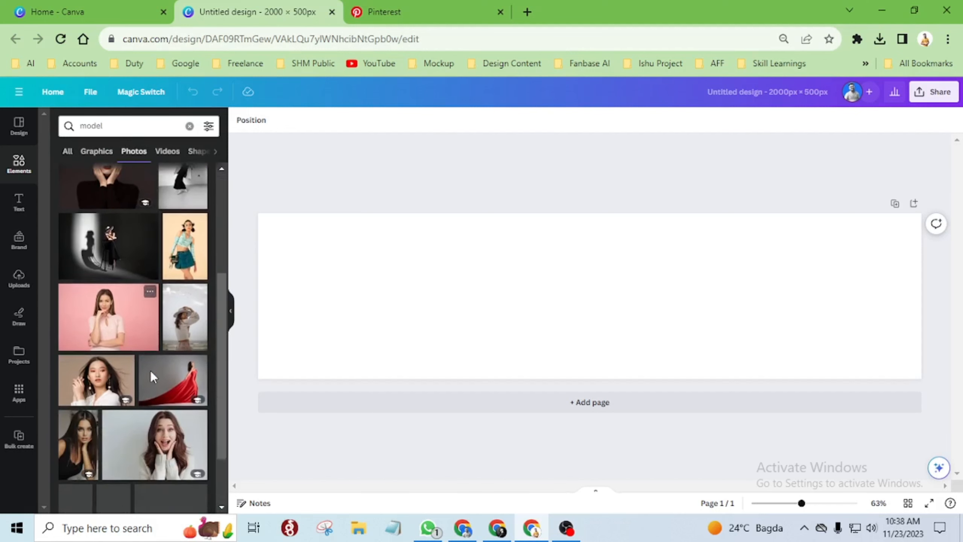
scroll(152, 376, "down", 2)
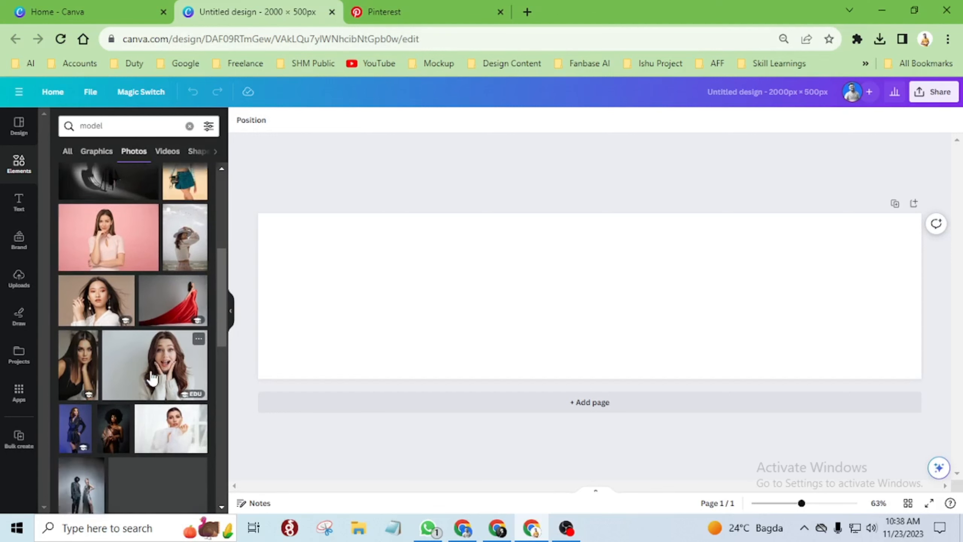
scroll(152, 376, "down", 2)
scroll(151, 376, "down", 2)
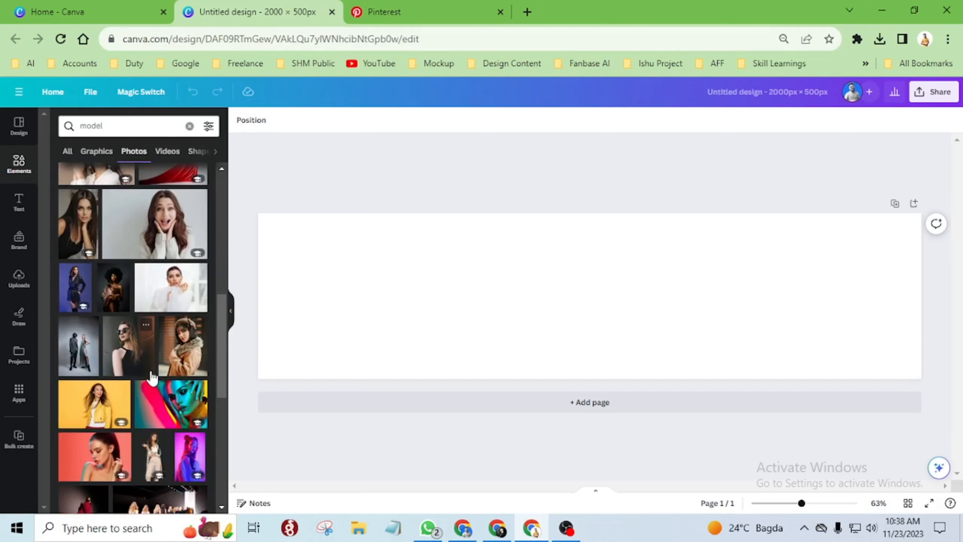
scroll(153, 377, "down", 2)
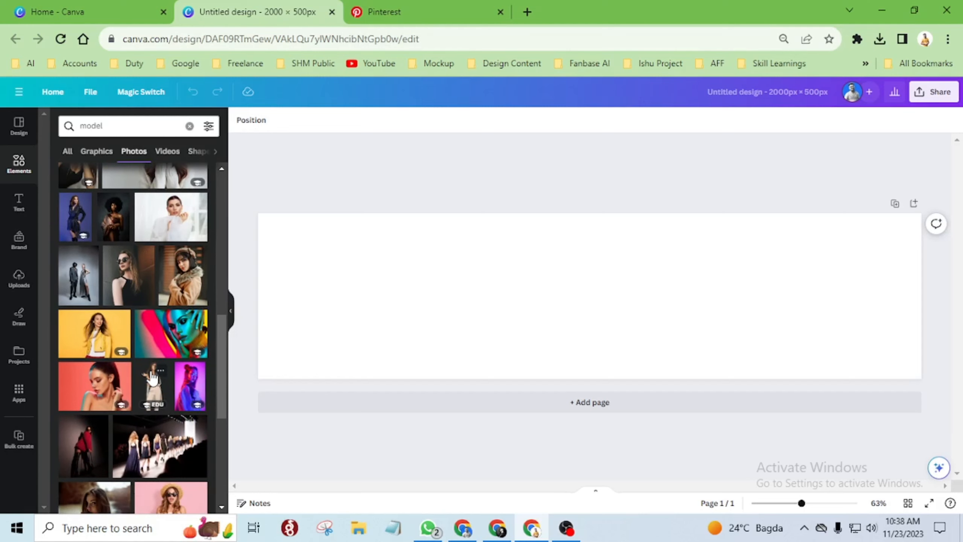
scroll(153, 377, "down", 1)
scroll(153, 377, "up", 1)
scroll(153, 378, "up", 1)
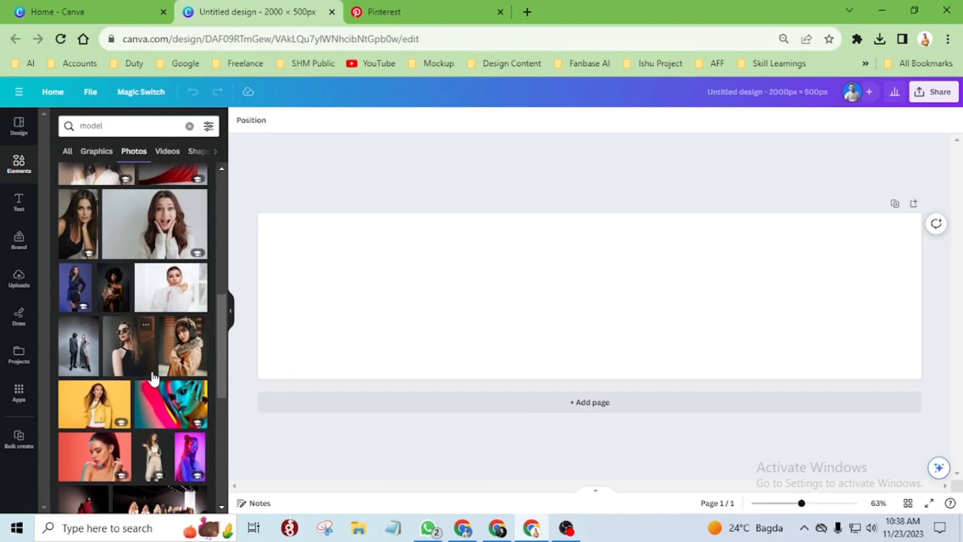
left_click(177, 358)
left_click_drag(559, 313, 304, 328)
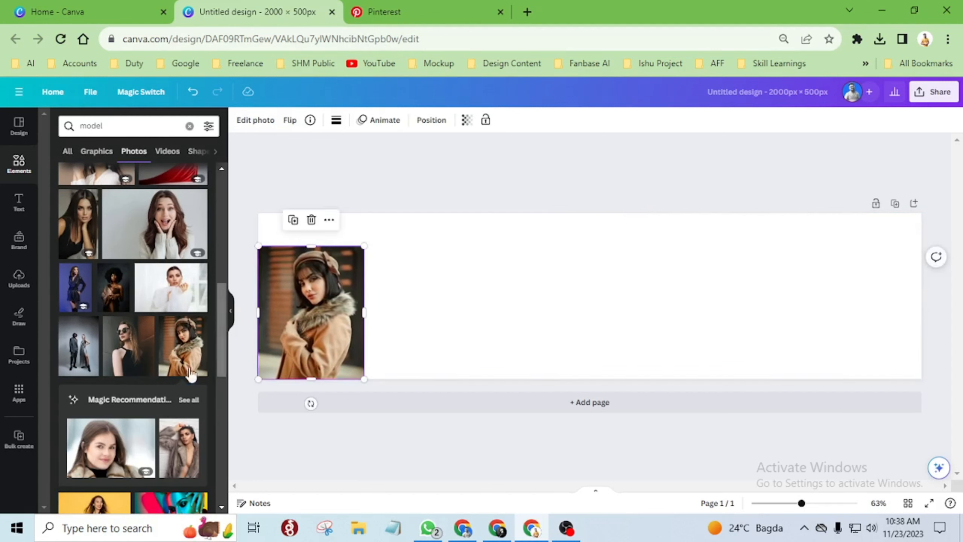
Add the photo of the woman in a white belted outfit on a dark background, placing it directly right of the first photo
scroll(128, 384, "down", 5)
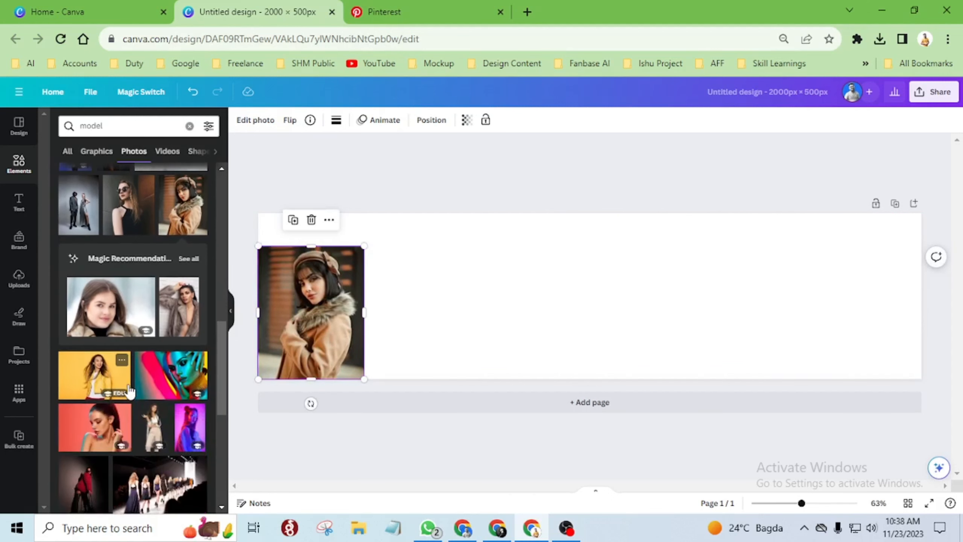
scroll(128, 384, "down", 5)
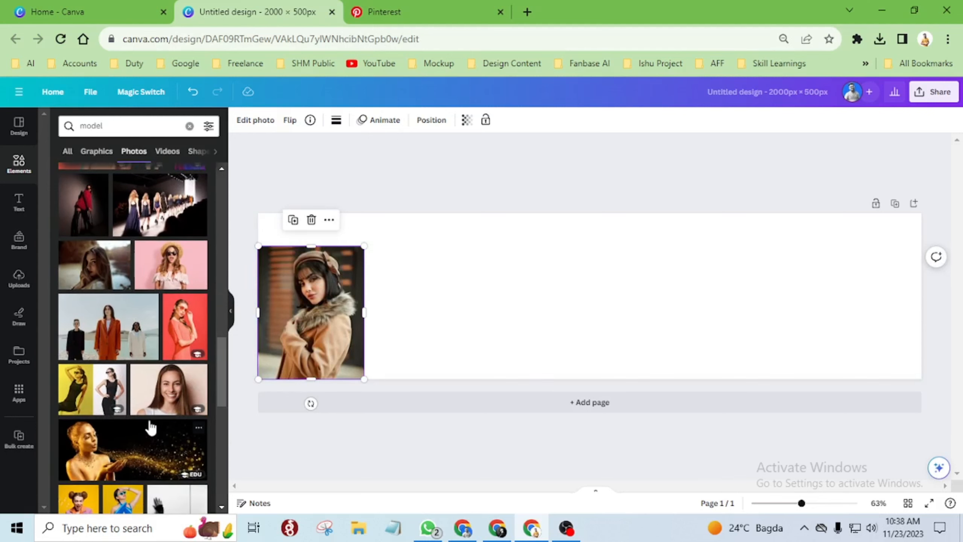
scroll(153, 402, "down", 1)
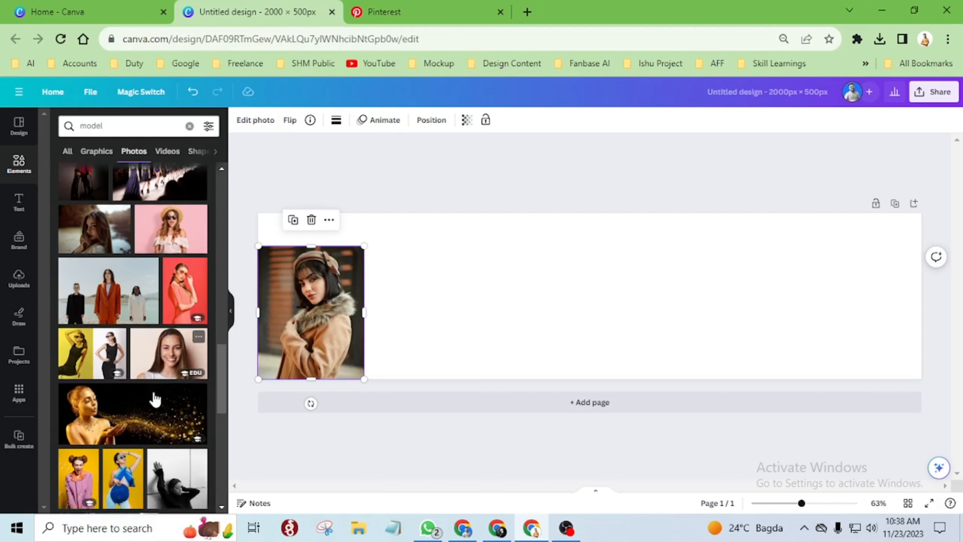
scroll(155, 398, "down", 6)
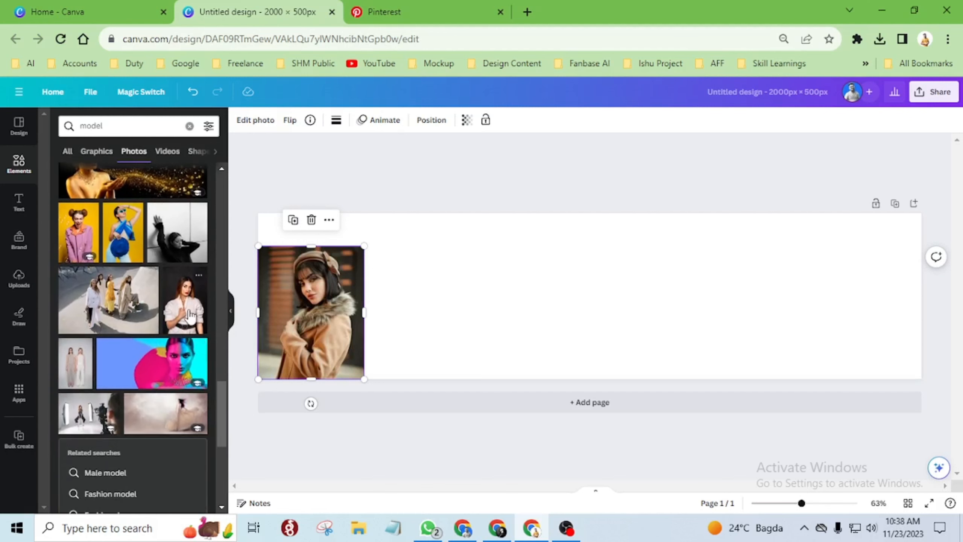
left_click(191, 315)
left_click_drag(605, 320, 423, 332)
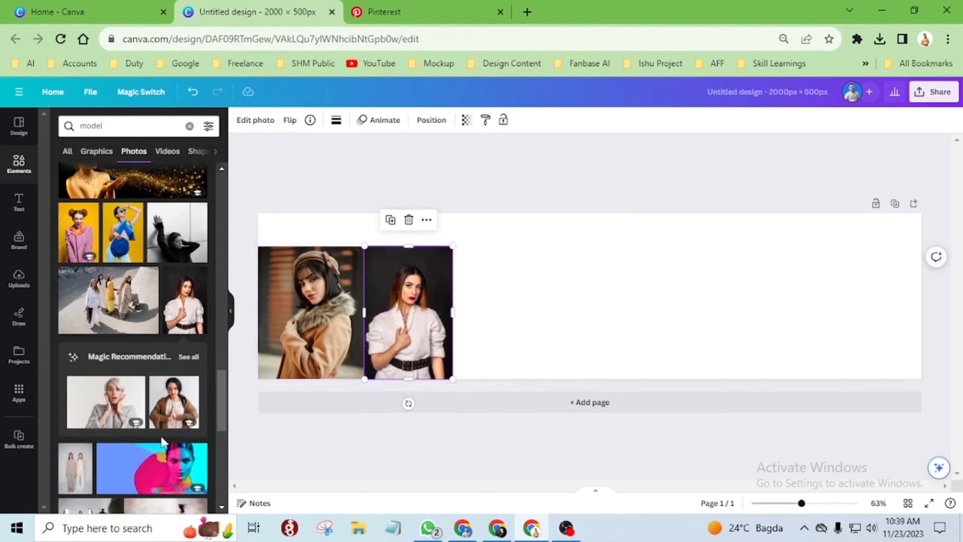
Browse the "model" photo results for further photos of women that suit the row
scroll(161, 440, "down", 7)
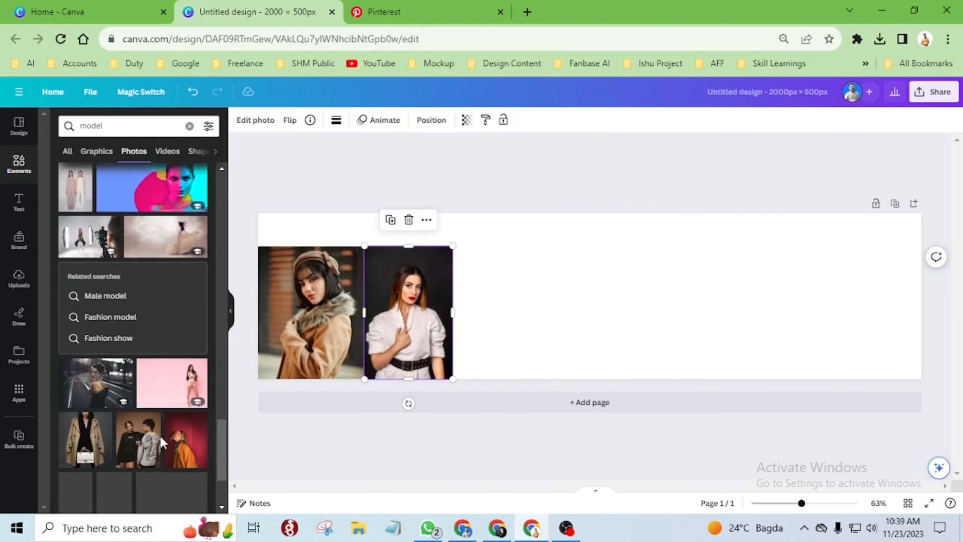
scroll(161, 436, "down", 4)
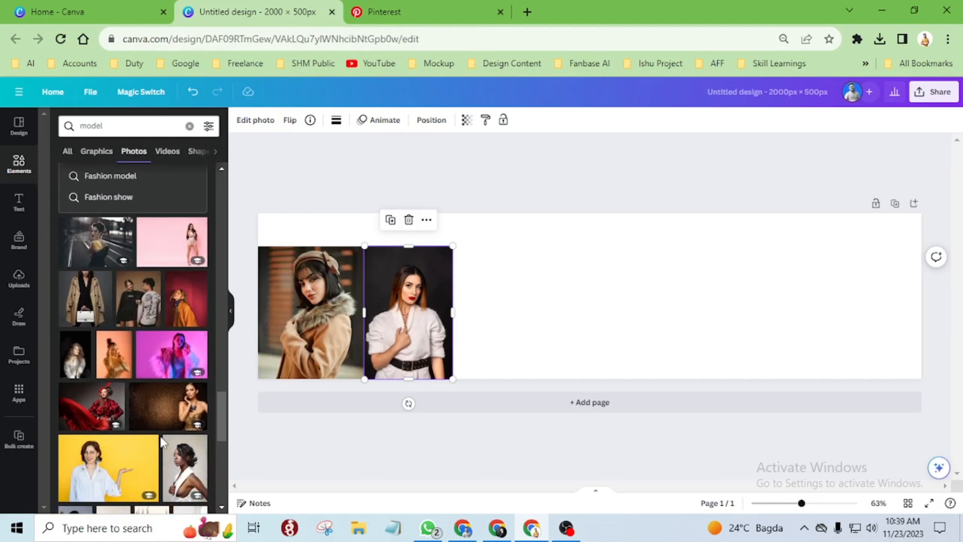
scroll(160, 437, "down", 5)
scroll(162, 447, "down", 1)
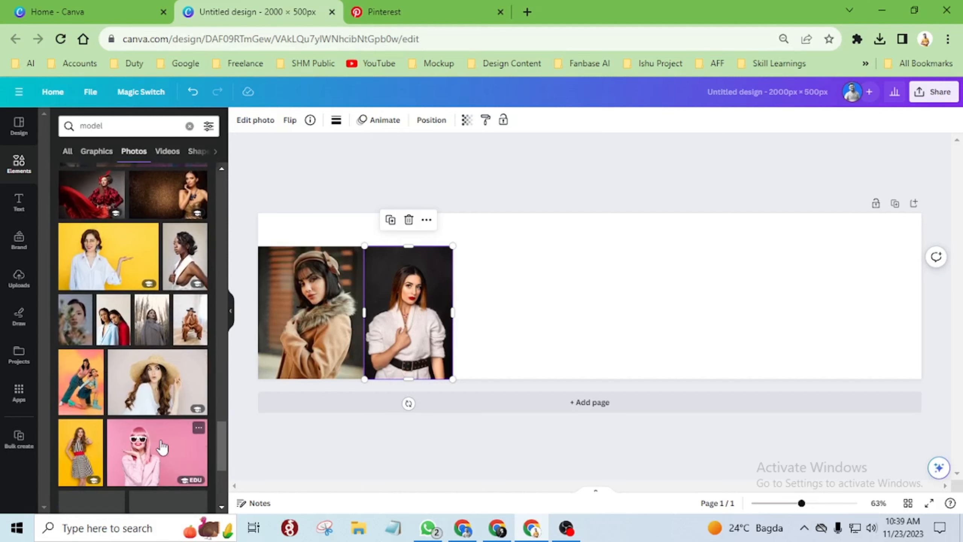
scroll(158, 411, "down", 4)
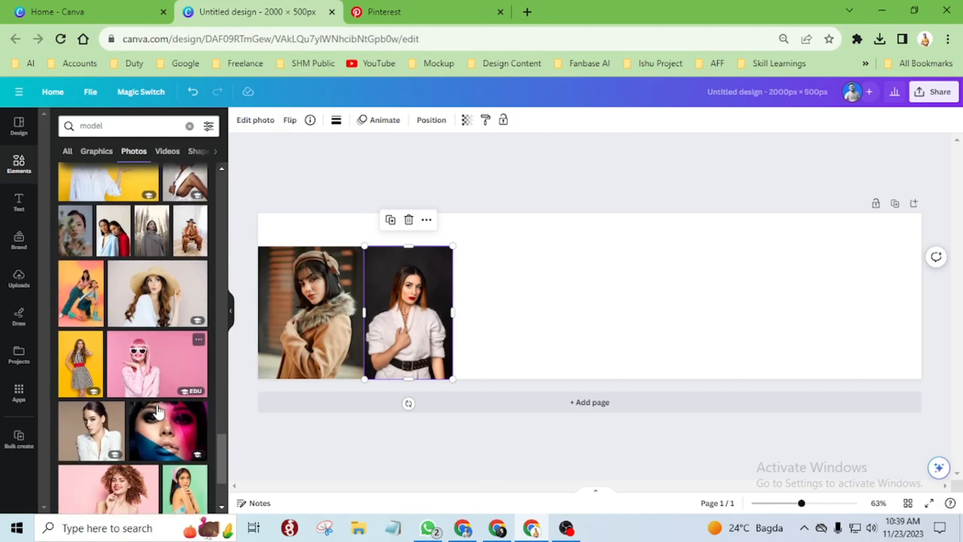
scroll(159, 410, "down", 2)
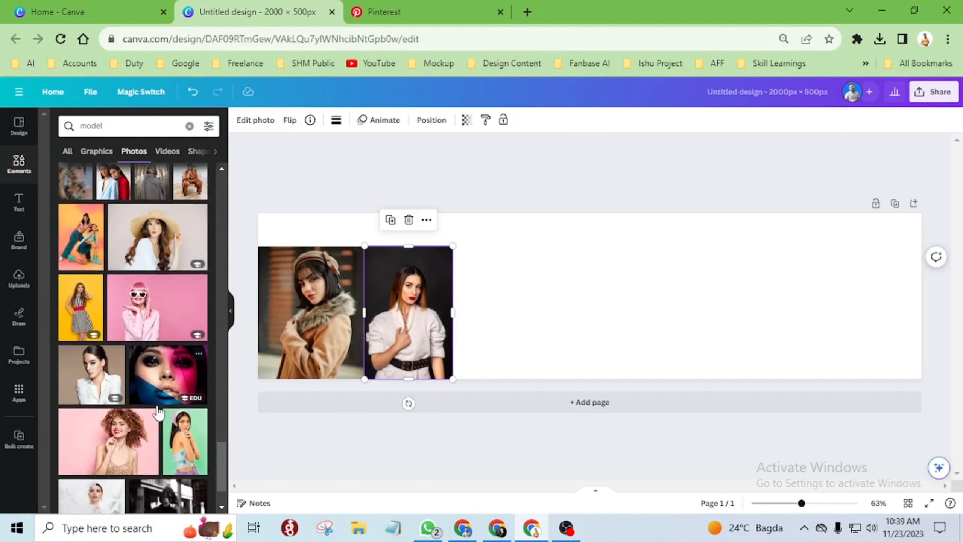
scroll(158, 410, "down", 2)
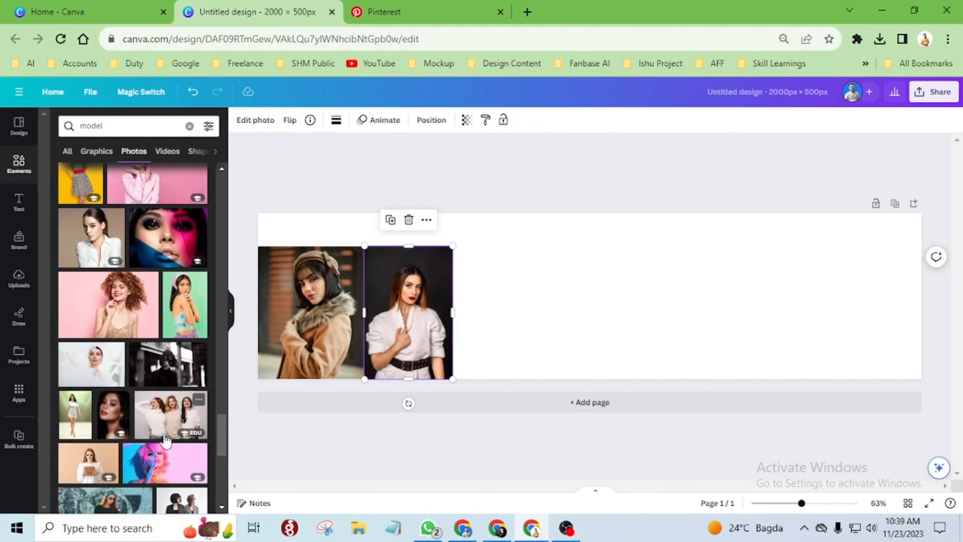
scroll(166, 444, "down", 4)
scroll(167, 444, "down", 6)
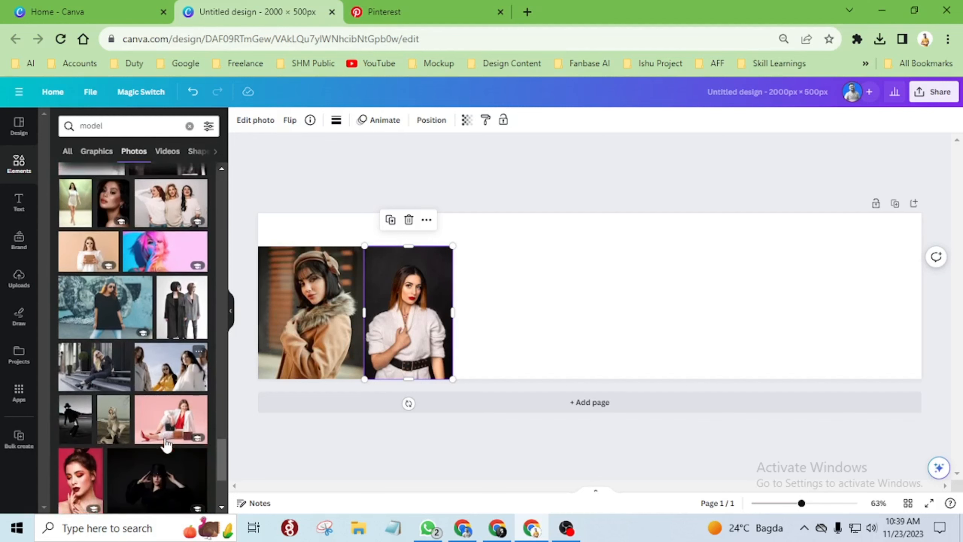
scroll(165, 440, "down", 4)
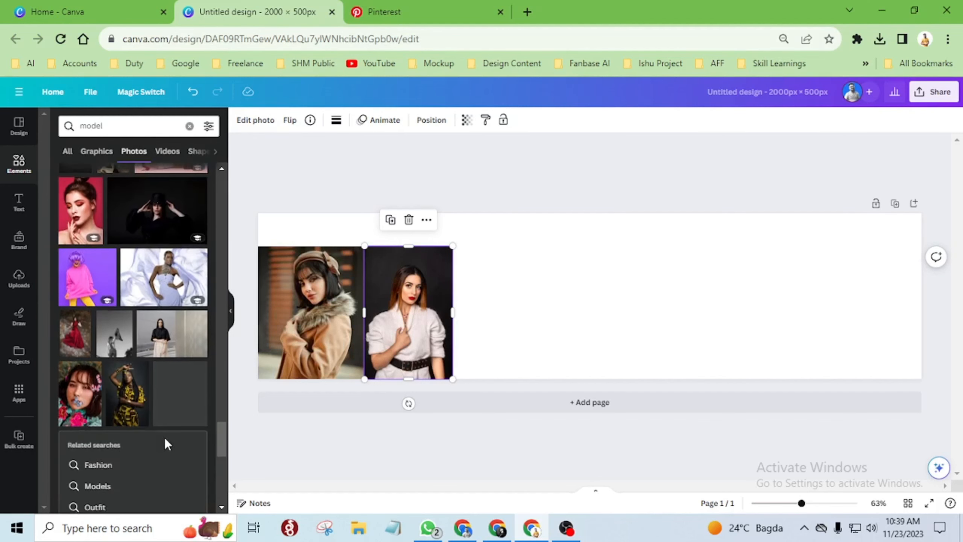
scroll(167, 439, "down", 6)
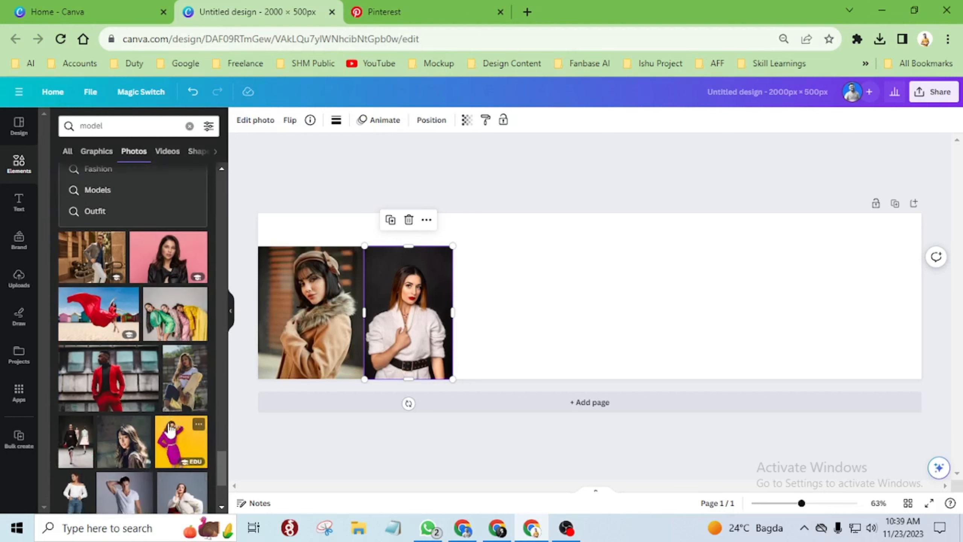
scroll(169, 446, "down", 2)
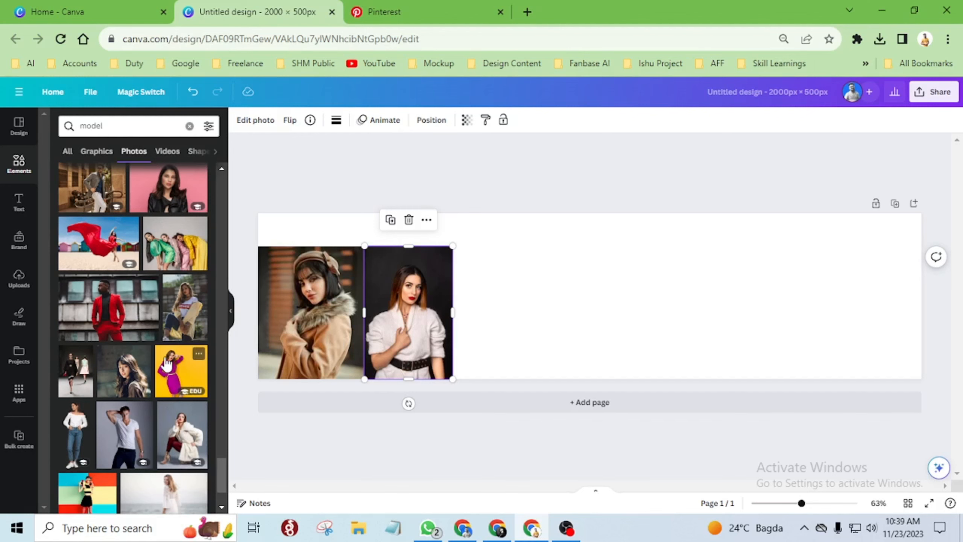
scroll(167, 360, "down", 6)
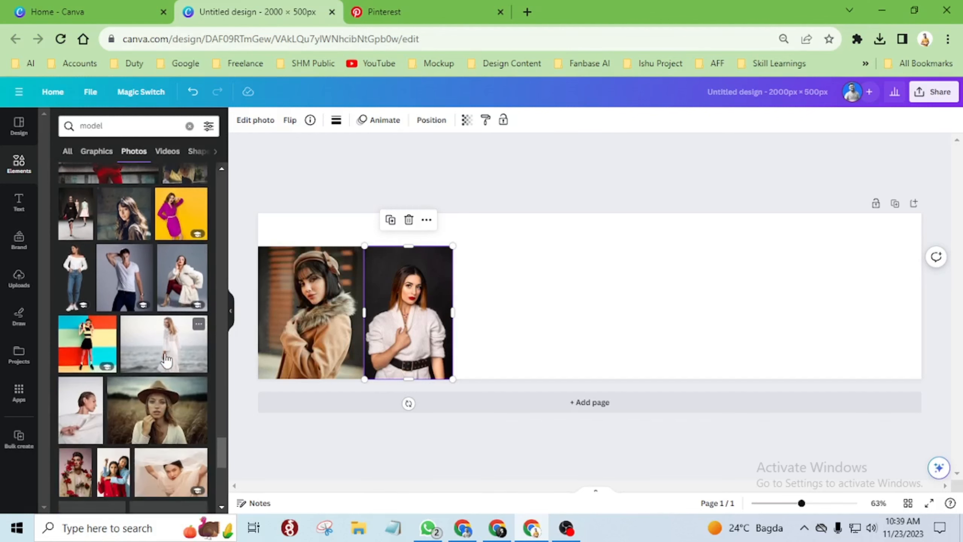
scroll(166, 361, "down", 6)
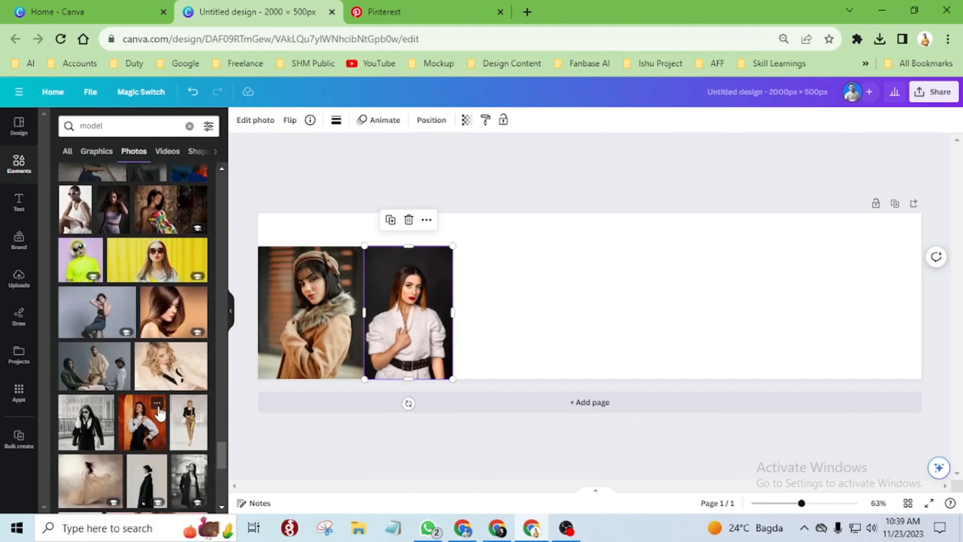
Add the photo of the woman in a black coat, enlarge it and place it directly right of the white-outfit photo
left_click_drag(147, 411, 494, 307)
left_click_drag(541, 240, 576, 220)
left_click_drag(513, 302, 509, 308)
scroll(163, 421, "down", 8)
left_click(172, 364)
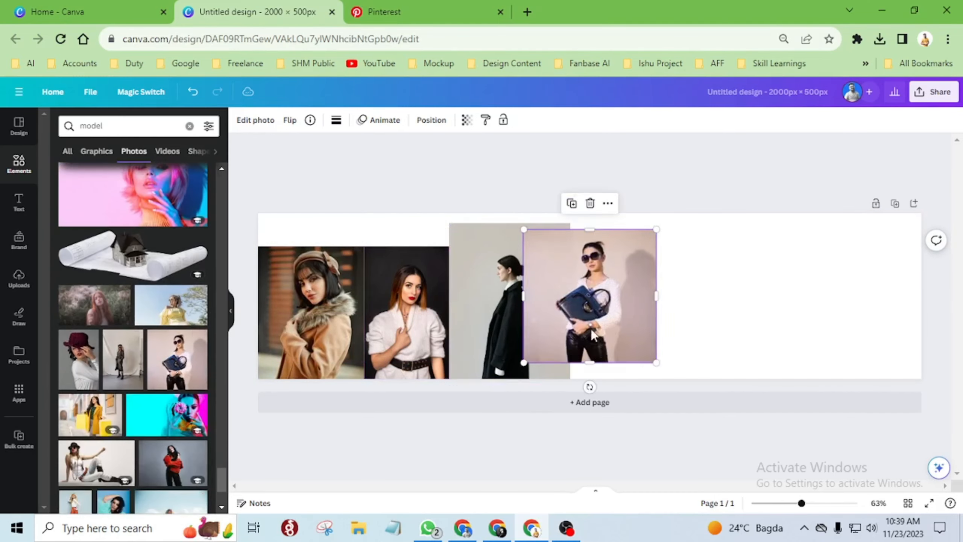
left_click_drag(591, 300, 608, 317)
key("Delete")
Add the two photos of women in red hats side by side, following the black-coat photo along the page's lower edge
scroll(159, 383, "down", 5)
left_click_drag(165, 378, 725, 292)
left_click_drag(734, 313, 660, 313)
scroll(113, 333, "down", 2)
left_click_drag(103, 326, 733, 347)
left_click_drag(811, 313, 737, 313)
left_click_drag(613, 313, 656, 312)
scroll(164, 412, "down", 6)
scroll(163, 412, "down", 3)
left_click(117, 303)
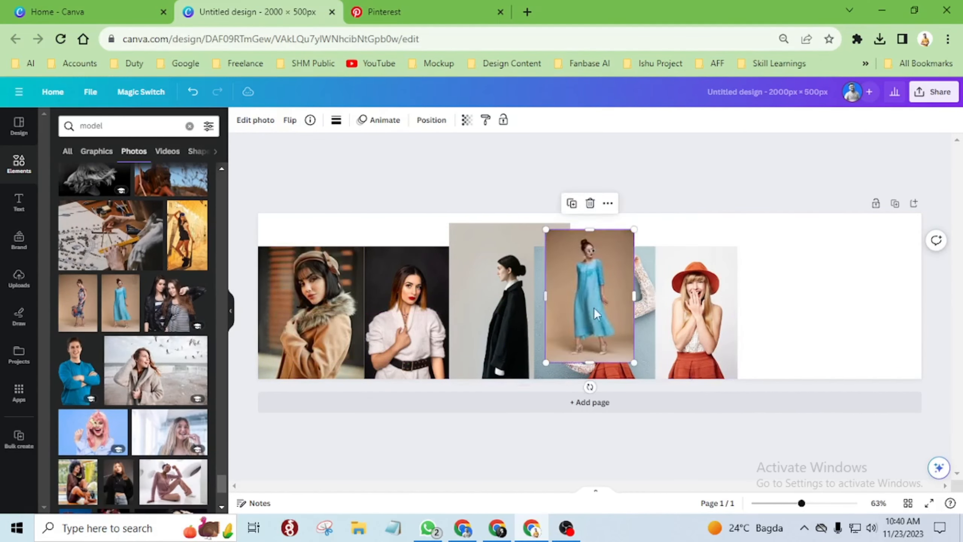
left_click_drag(594, 308, 773, 336)
left_click_drag(819, 394, 859, 456)
left_click_drag(810, 322, 795, 312)
key("Delete")
Complete the row with the photos of the woman in an orange dress and the blonde woman in an embroidered blouse
scroll(127, 431, "down", 20)
left_click_drag(114, 402, 779, 311)
scroll(155, 429, "down", 10)
scroll(156, 428, "down", 15)
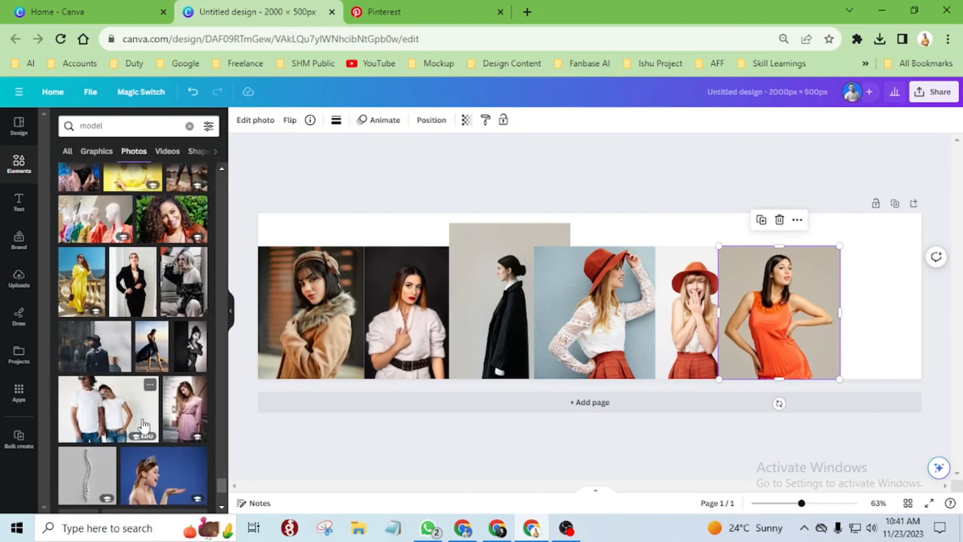
scroll(159, 459, "down", 6)
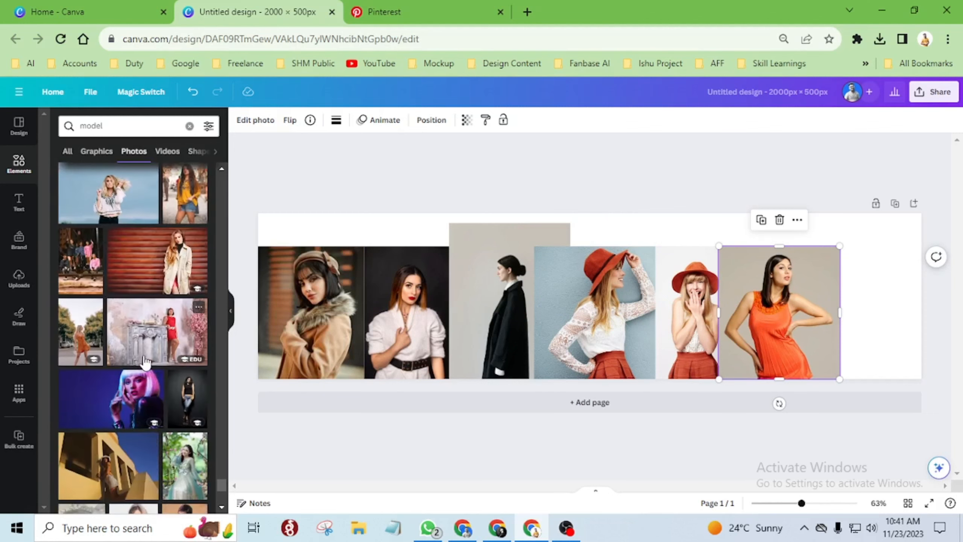
left_click_drag(109, 194, 872, 304)
left_click_drag(834, 237, 817, 225)
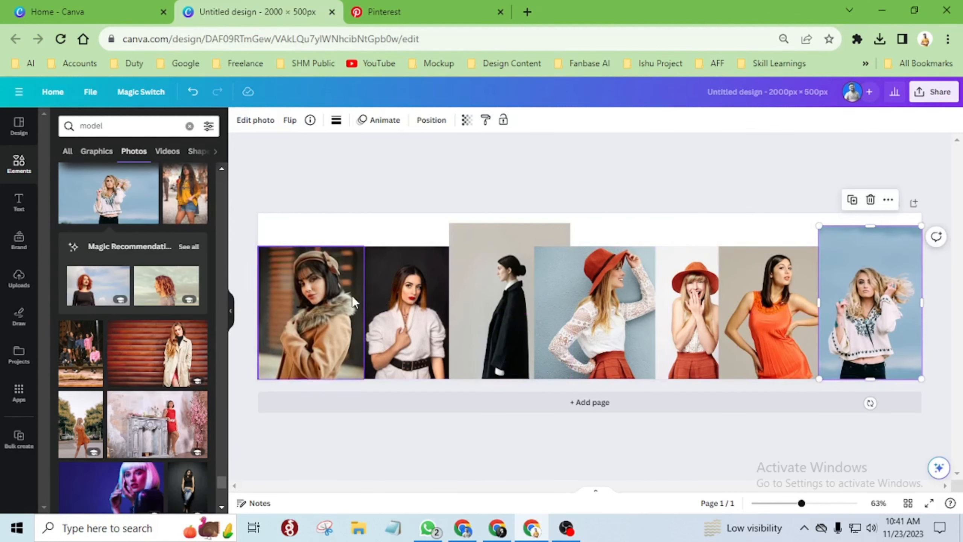
left_click(360, 232)
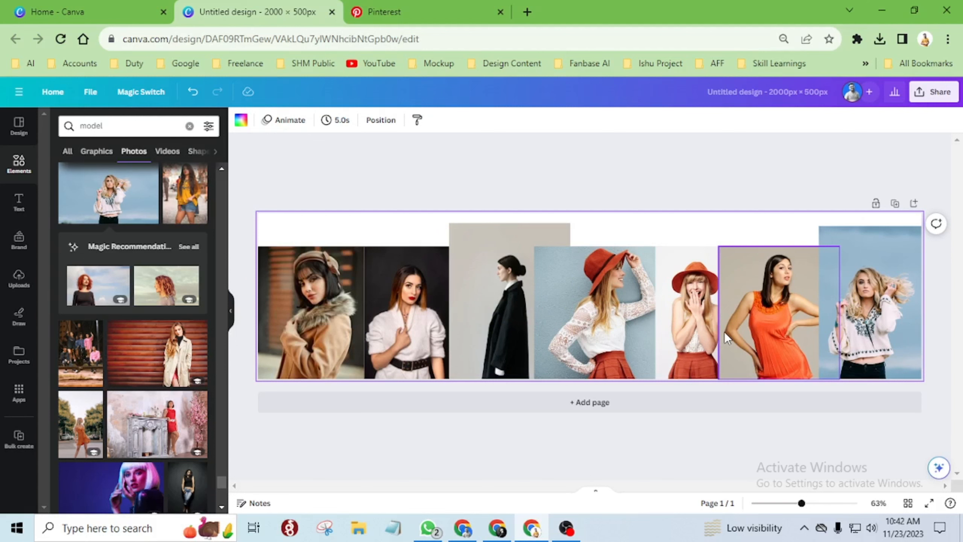
left_click(336, 288)
left_click(391, 293)
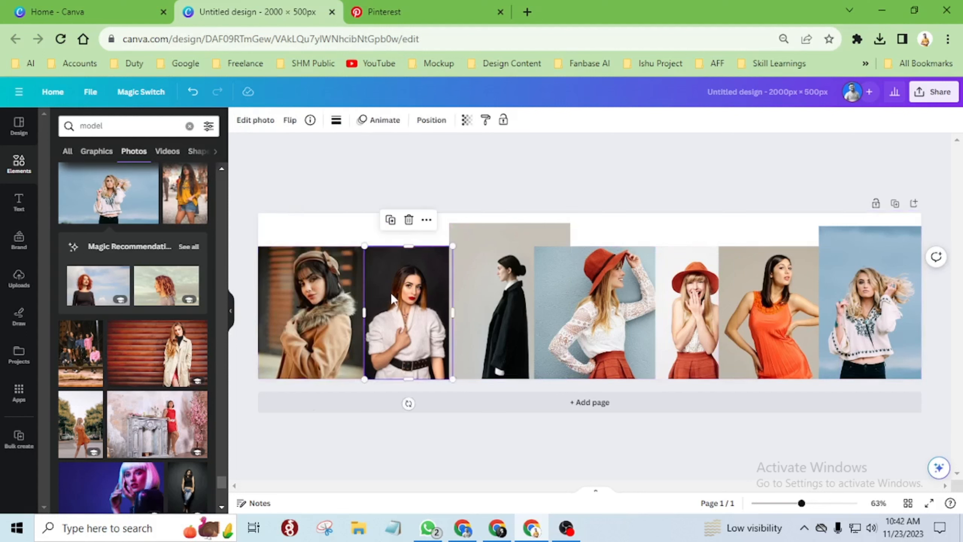
left_click(502, 294)
left_click(603, 307)
left_click(700, 313)
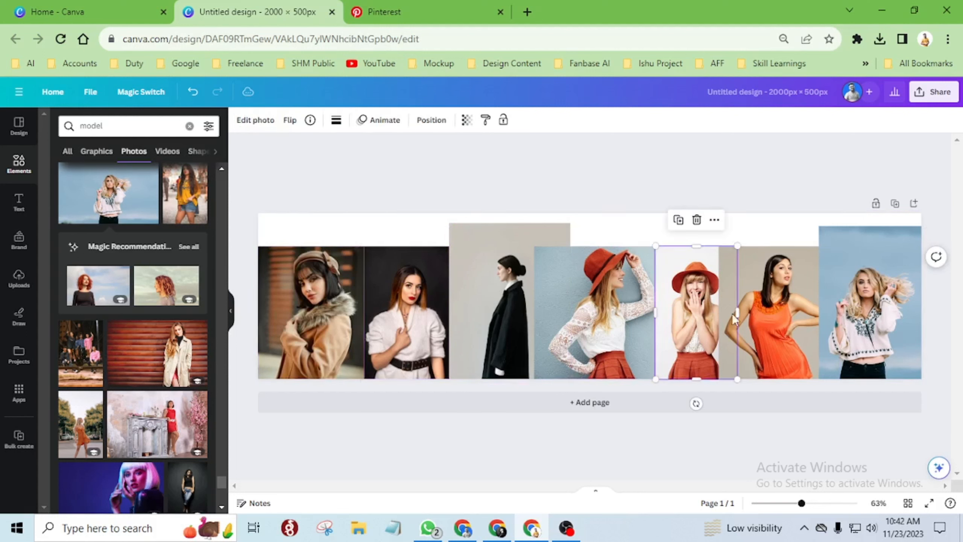
left_click(779, 313)
left_click(868, 319)
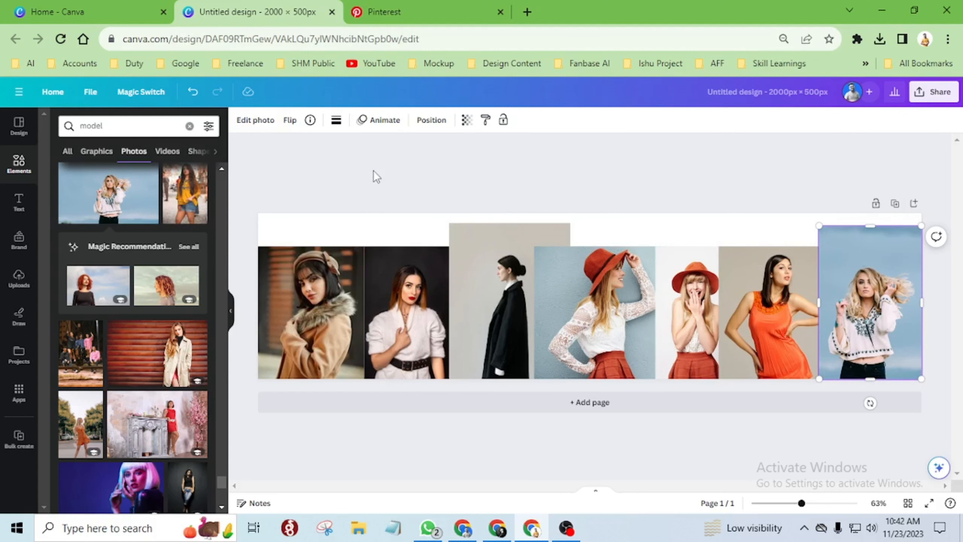
Show the rulers and place a horizontal guide at 126 px across the models' heads
key("shift+r")
left_click_drag(552, 143, 551, 262)
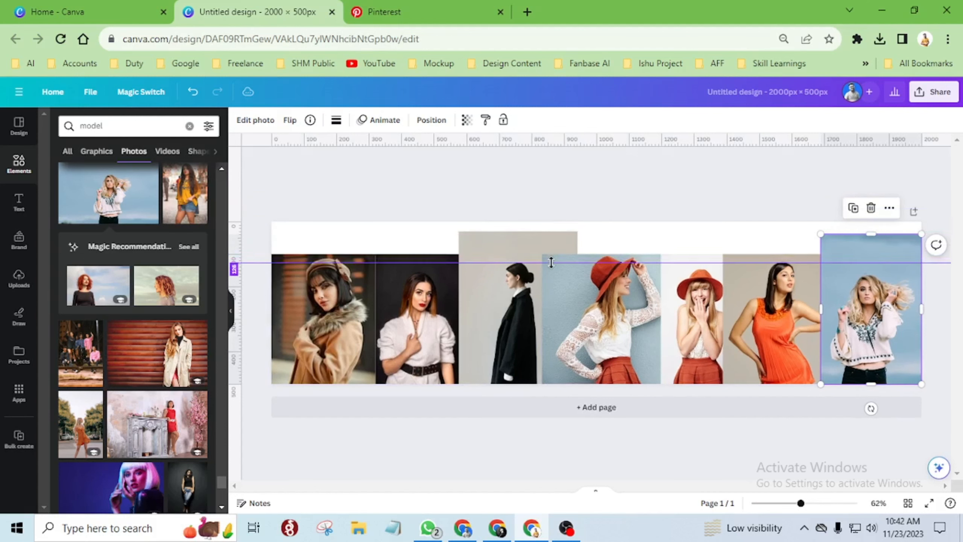
Enlarge the photos of the hands-on-face red-hat woman, the embroidered-blouse woman and the white-outfit woman to bring their heads to the guide
left_click(700, 302)
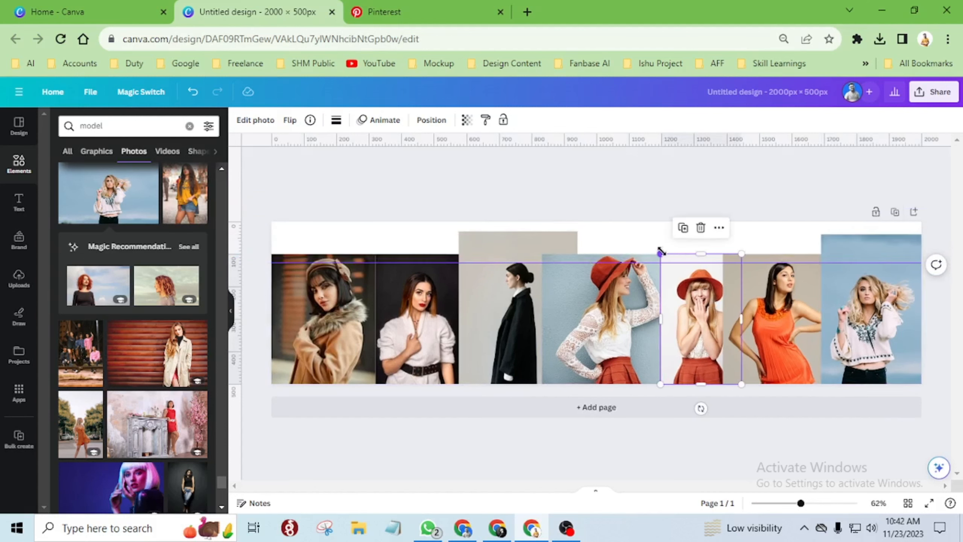
left_click_drag(658, 252, 655, 243)
left_click(876, 296)
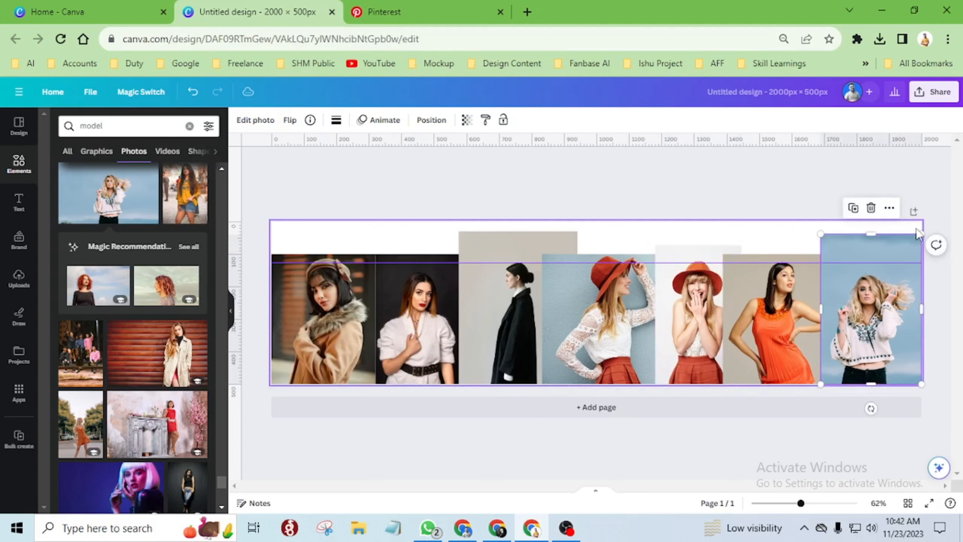
left_click_drag(922, 234, 939, 217)
left_click(444, 289)
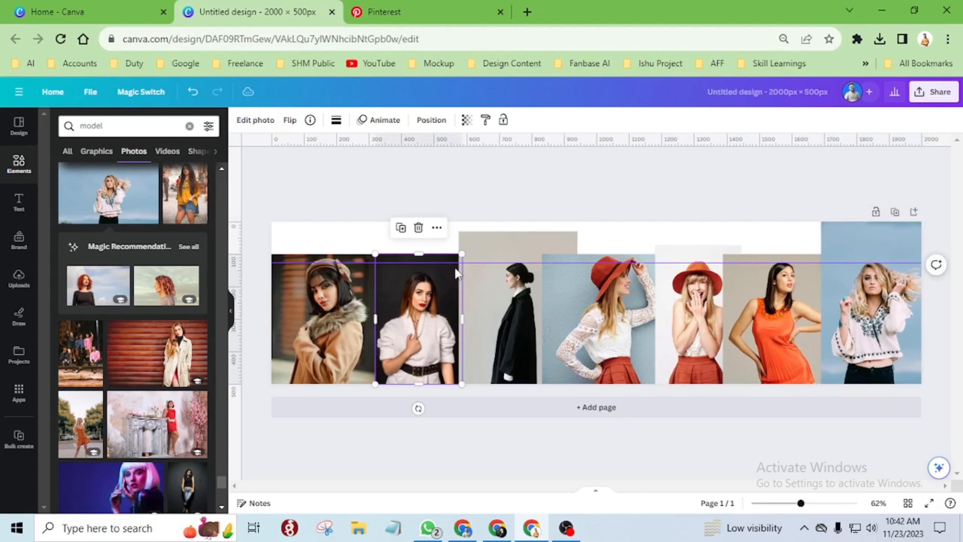
left_click_drag(462, 253, 470, 241)
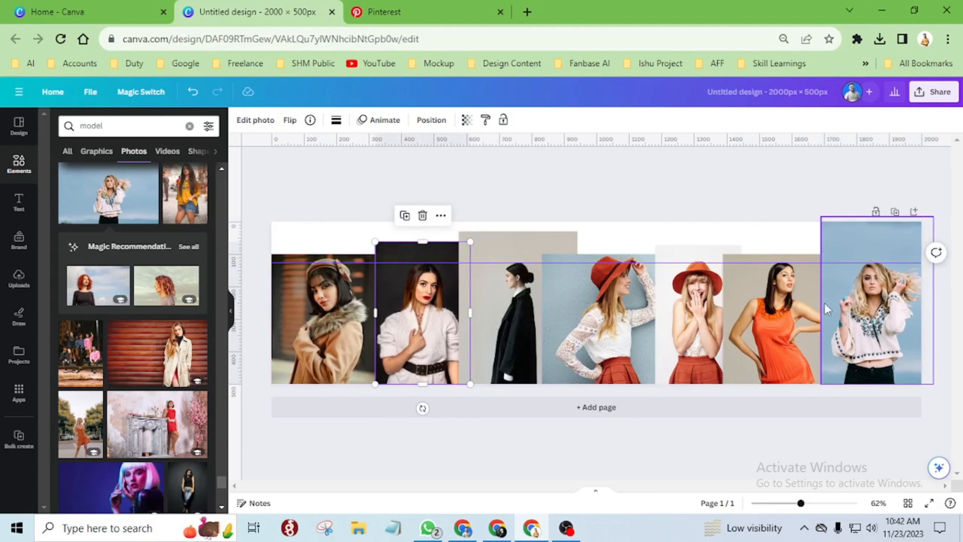
Remove the backgrounds of the embroidered-blouse, orange-dress and hands-on-face red-hat photos with BG Remover
left_click(867, 295)
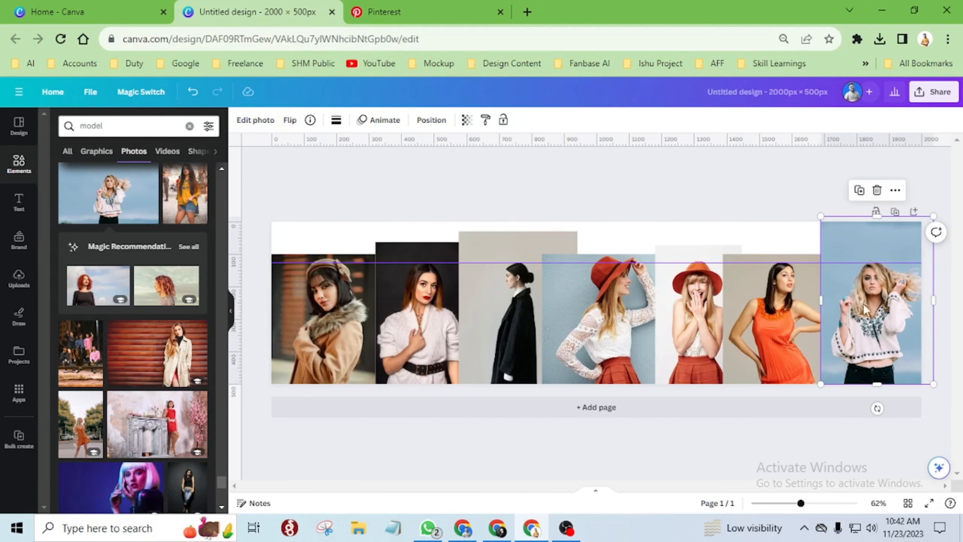
left_click(267, 124)
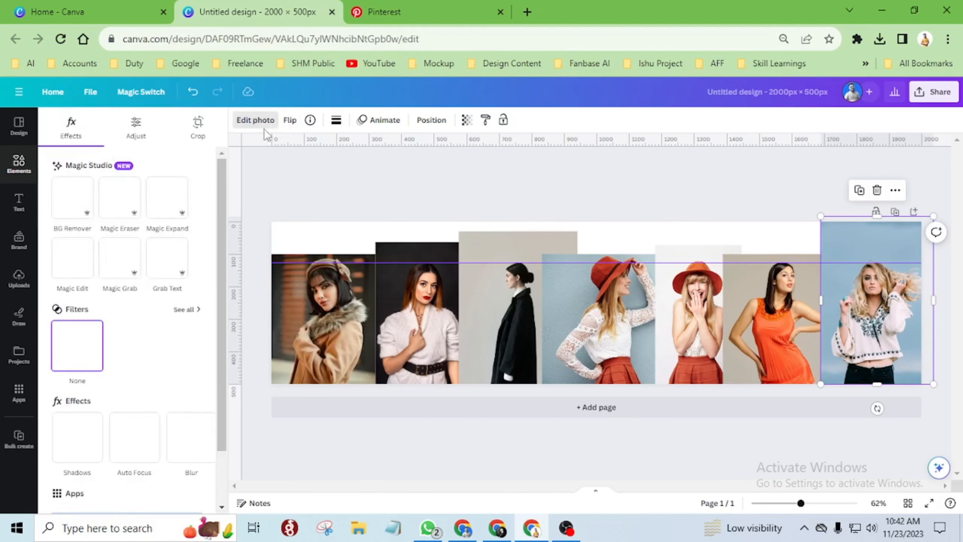
left_click(79, 210)
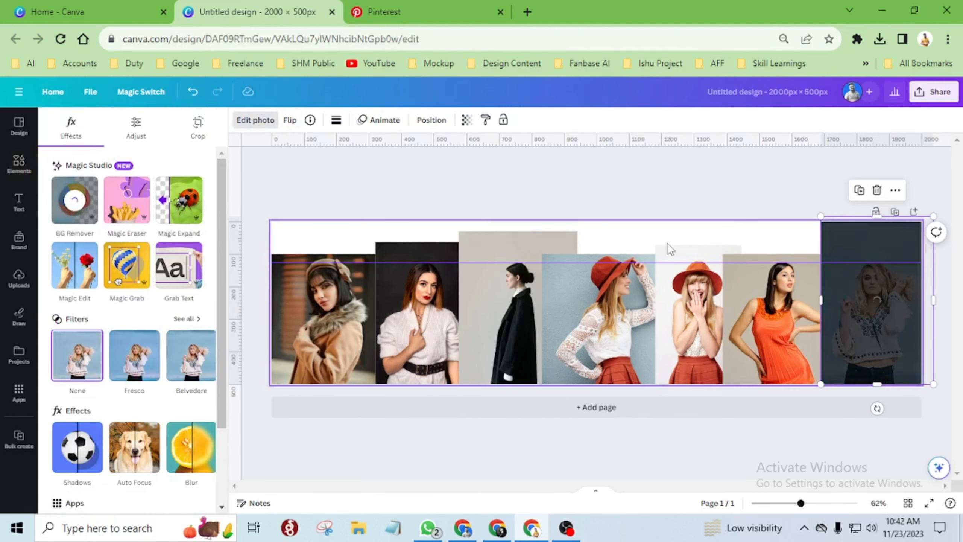
left_click(742, 310)
left_click(76, 209)
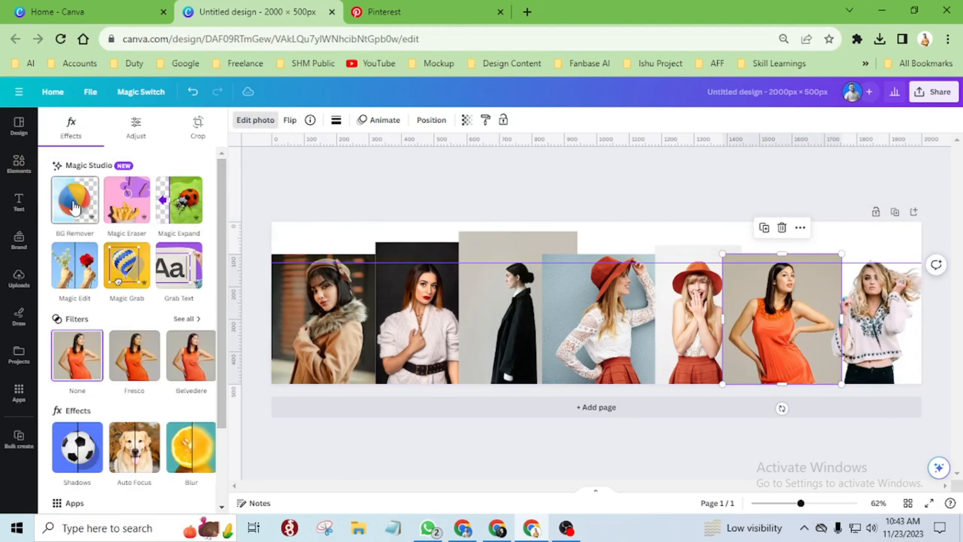
left_click(684, 321)
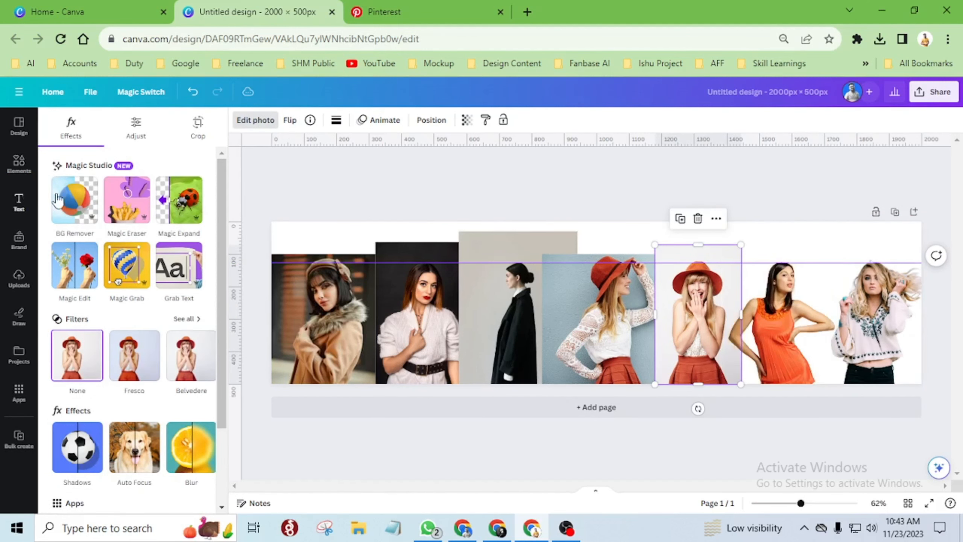
left_click(76, 205)
Remove the backgrounds of the lace-blouse red-hat, black-coat and white belted outfit photos with BG Remover
left_click(622, 317)
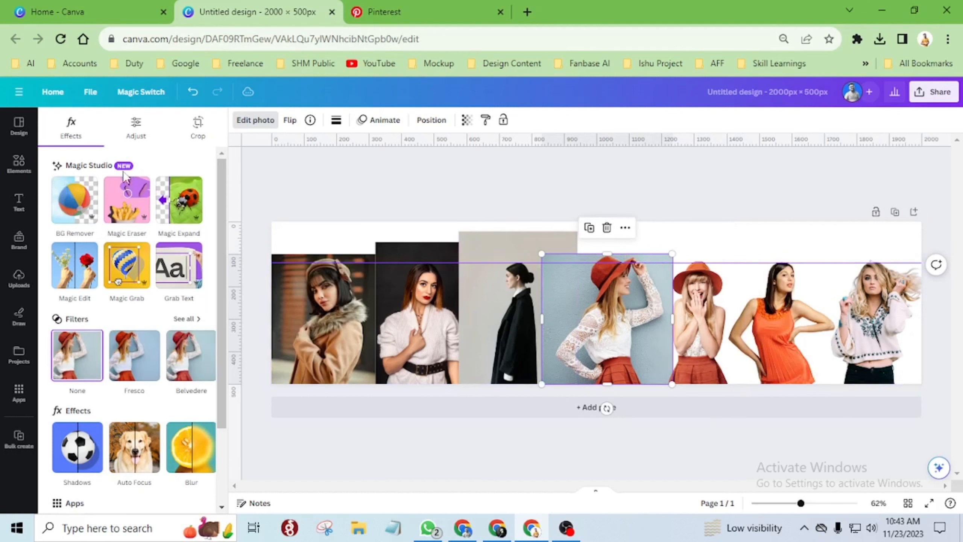
left_click(75, 207)
left_click(470, 303)
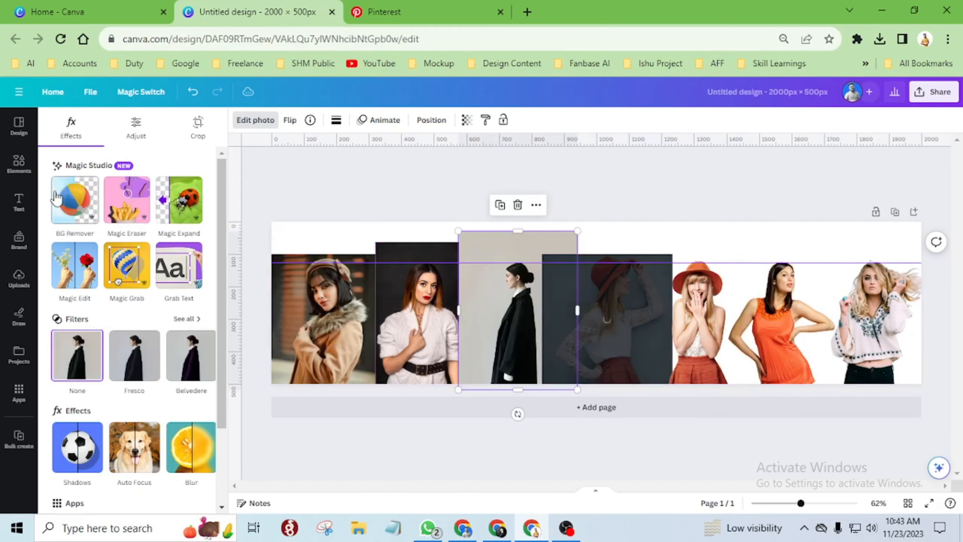
left_click(76, 201)
left_click(406, 311)
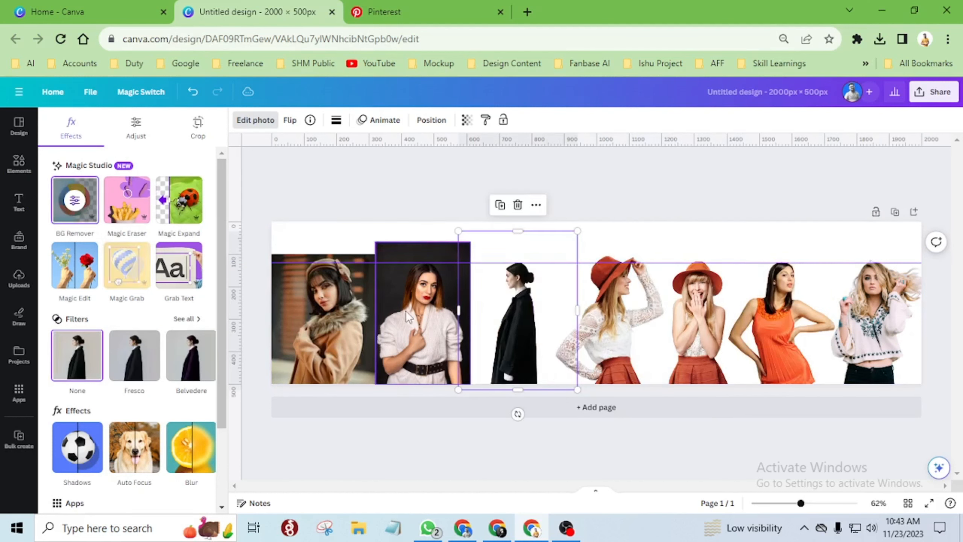
left_click(76, 216)
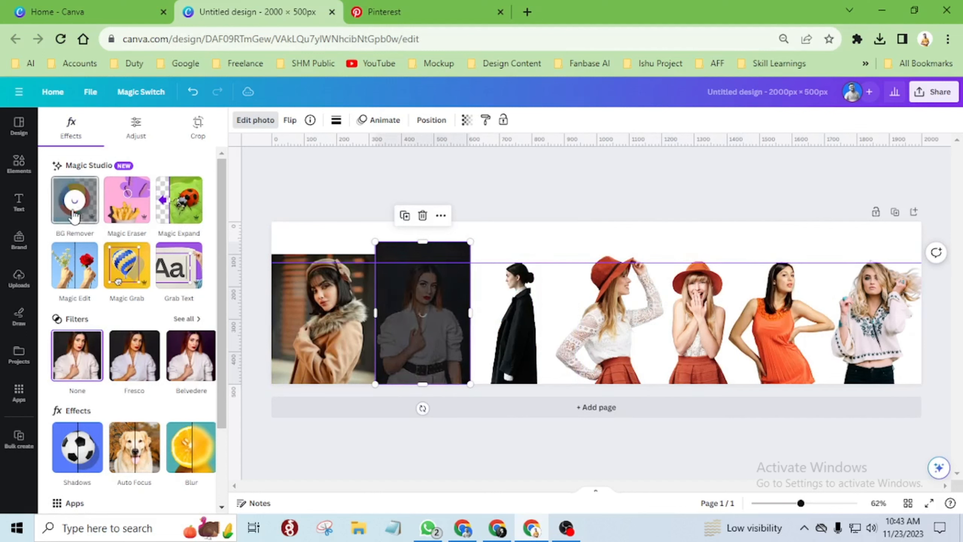
Remove the background of the fur-collar coat photo with BG Remover and shrink it slightly to bring the beret to the guide
left_click(310, 326)
left_click(76, 201)
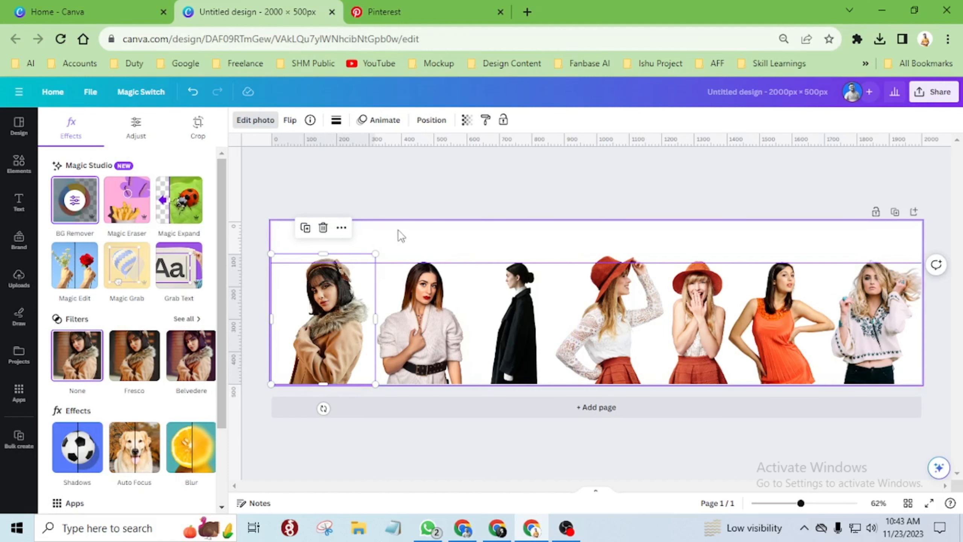
left_click(412, 246)
left_click(368, 266)
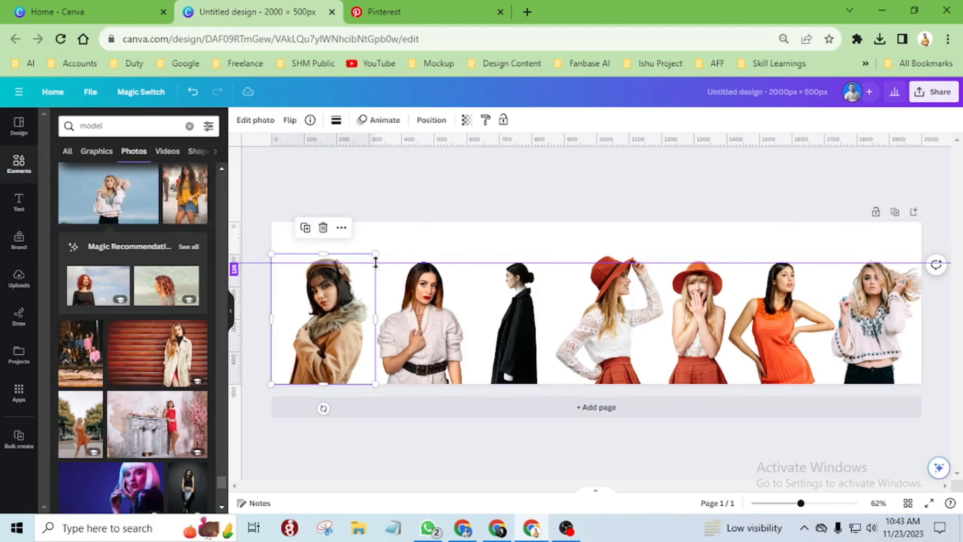
left_click_drag(375, 255, 369, 261)
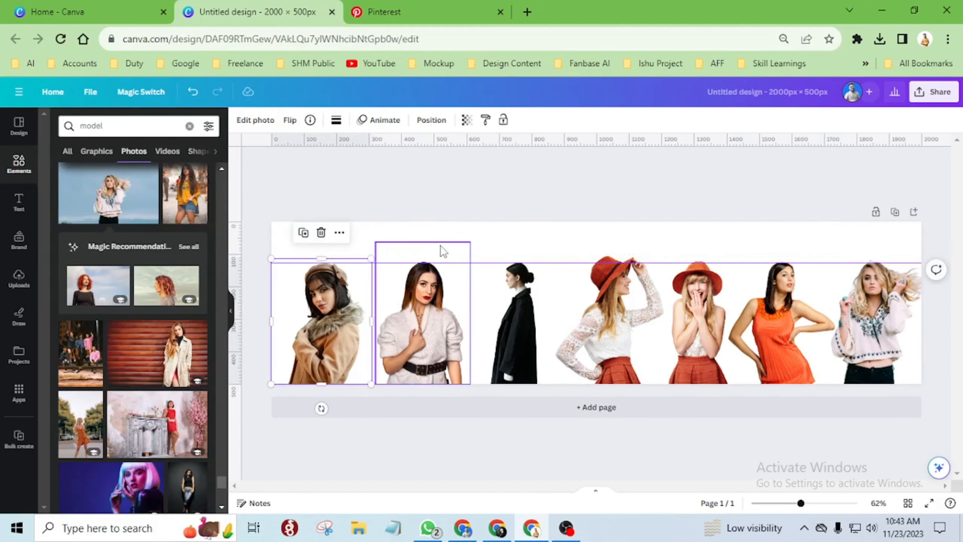
left_click(641, 232)
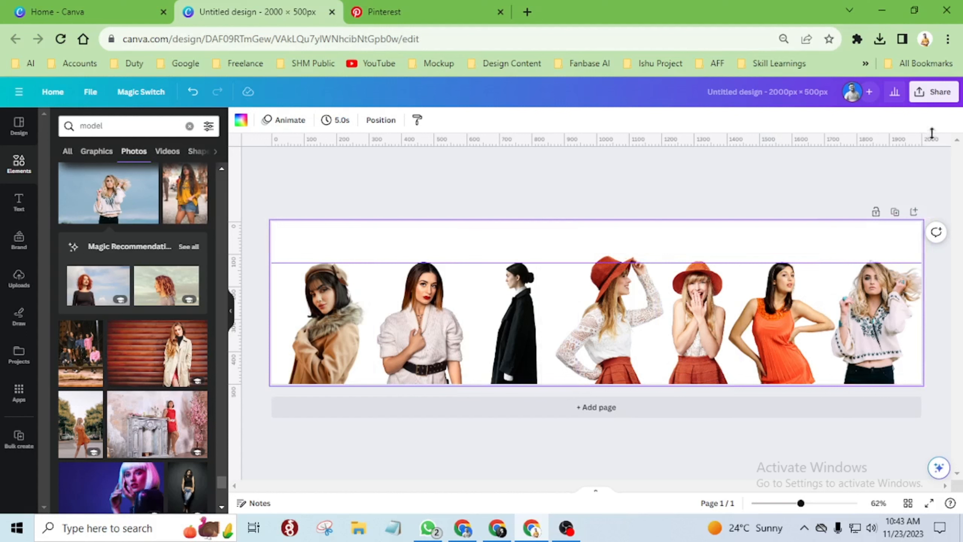
Download the design as a PNG with a transparent background and save it in Downloads as aaaa
left_click(936, 92)
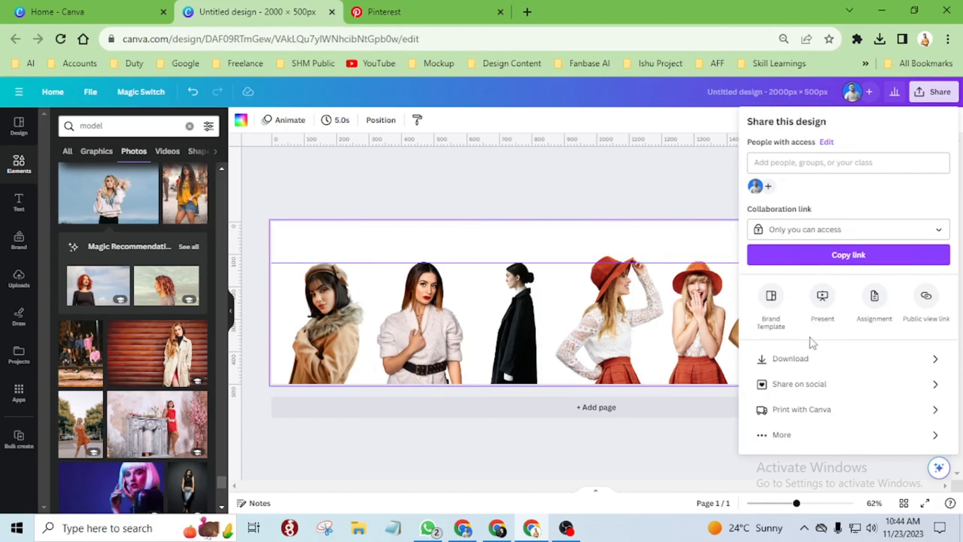
left_click(790, 364)
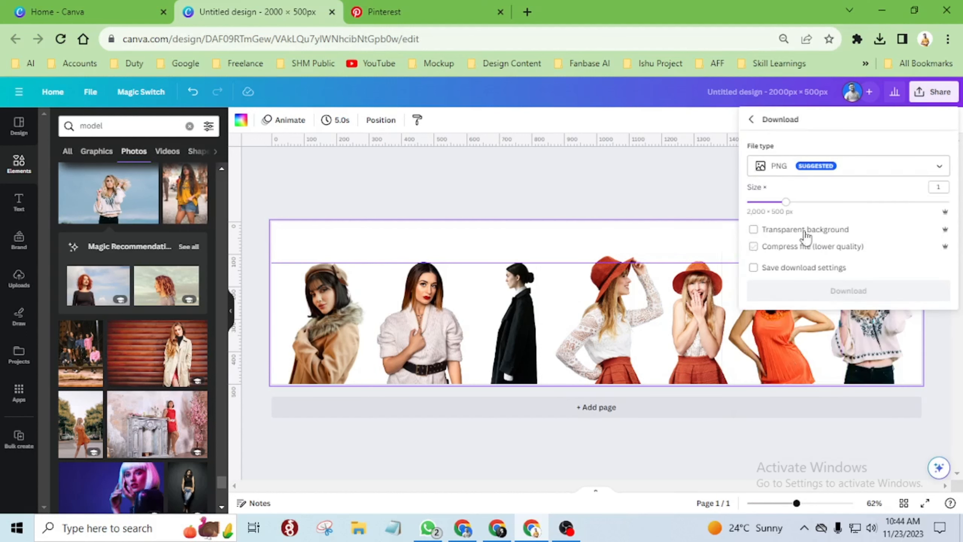
left_click(773, 179)
left_click(773, 232)
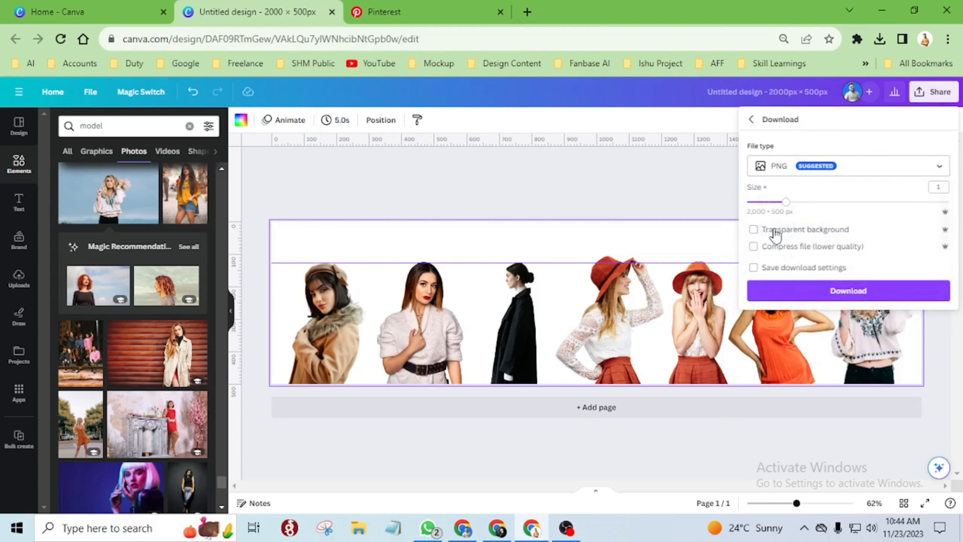
left_click(755, 234)
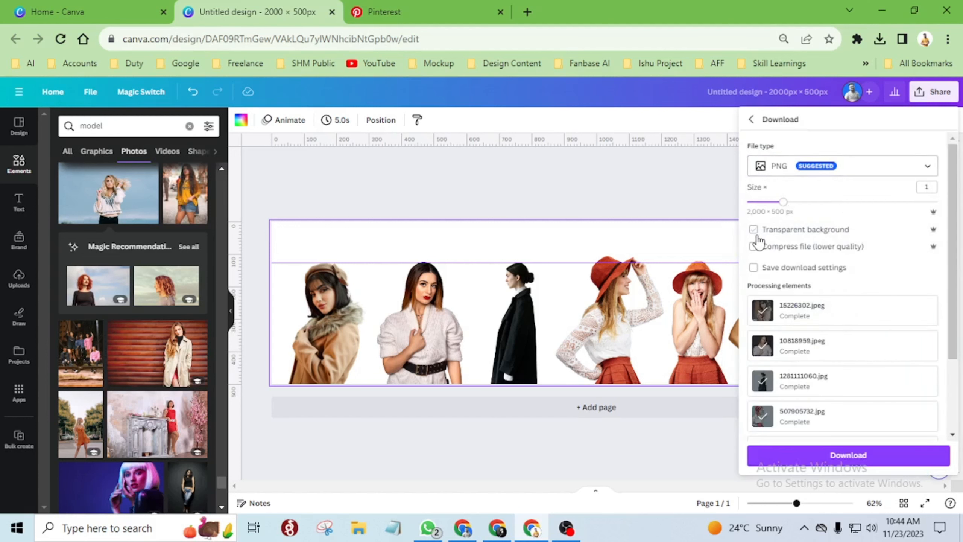
left_click(755, 231)
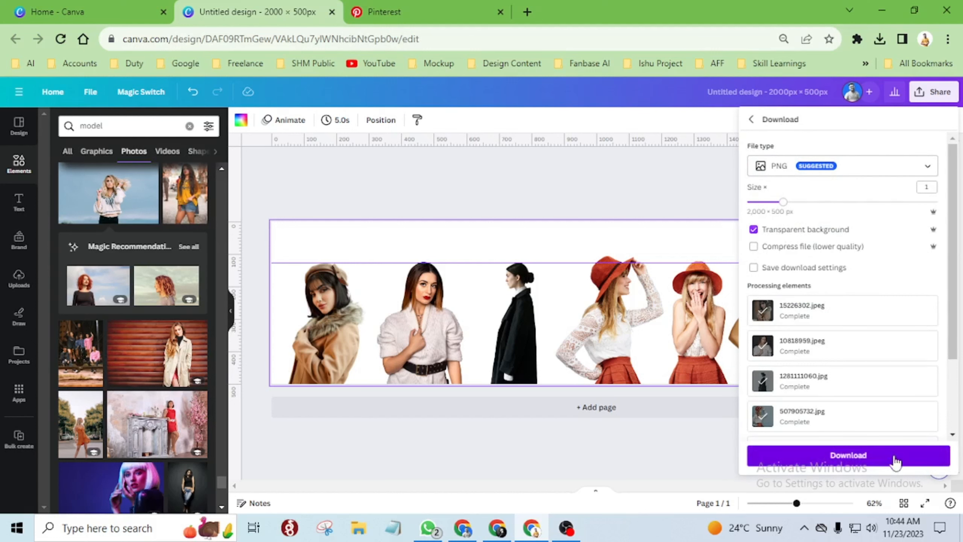
left_click(866, 464)
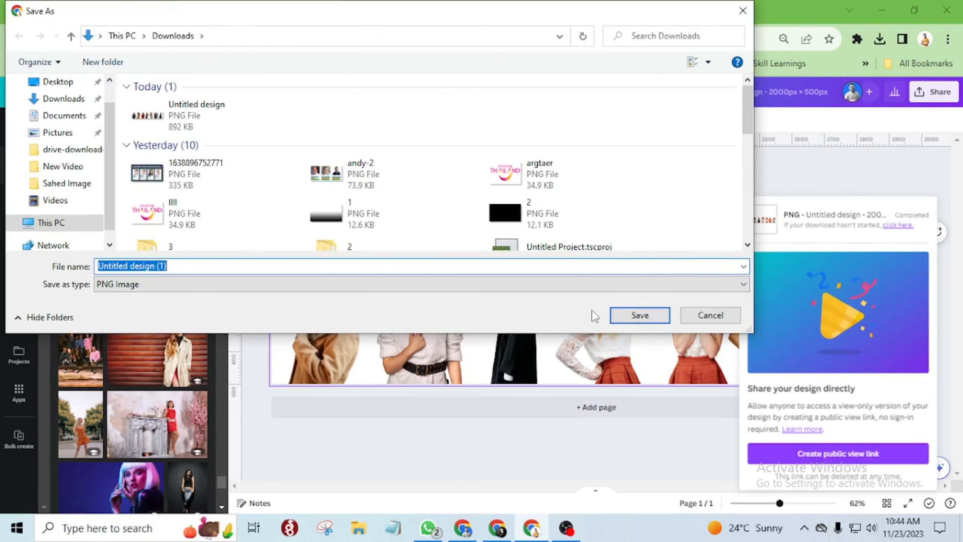
type("aaaa")
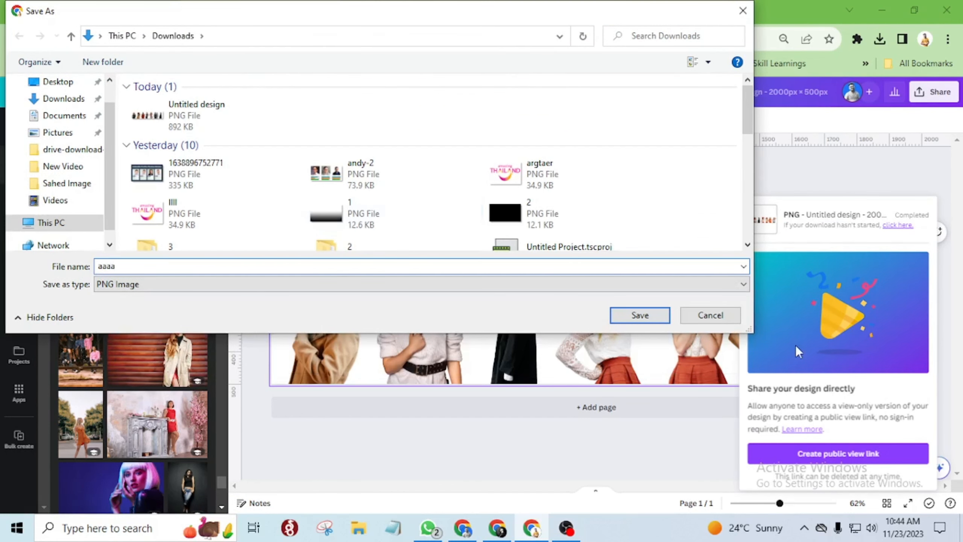
left_click(645, 317)
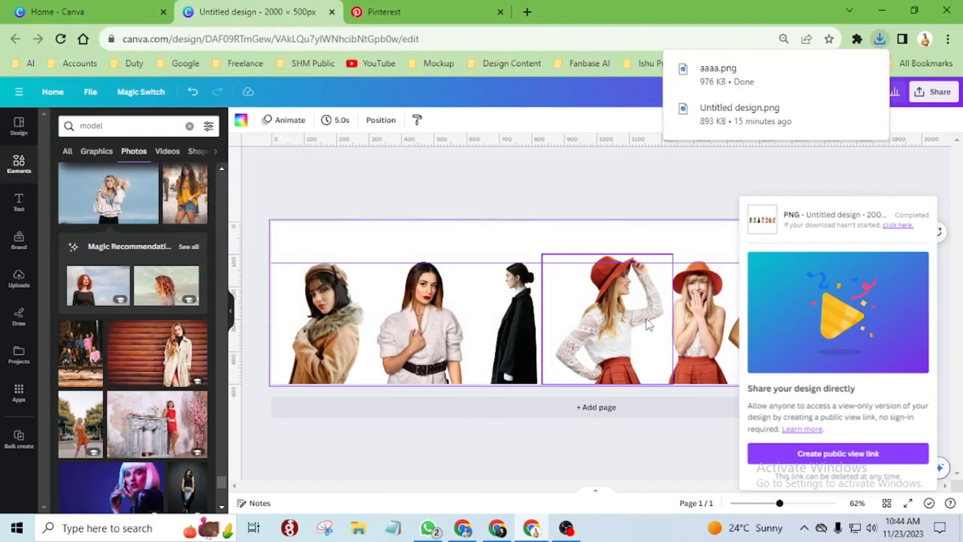
Go to the Canva home page, search the design types for whatsapp status and create a blank 1080 × 1920 px WhatsApp Status design
left_click(119, 5)
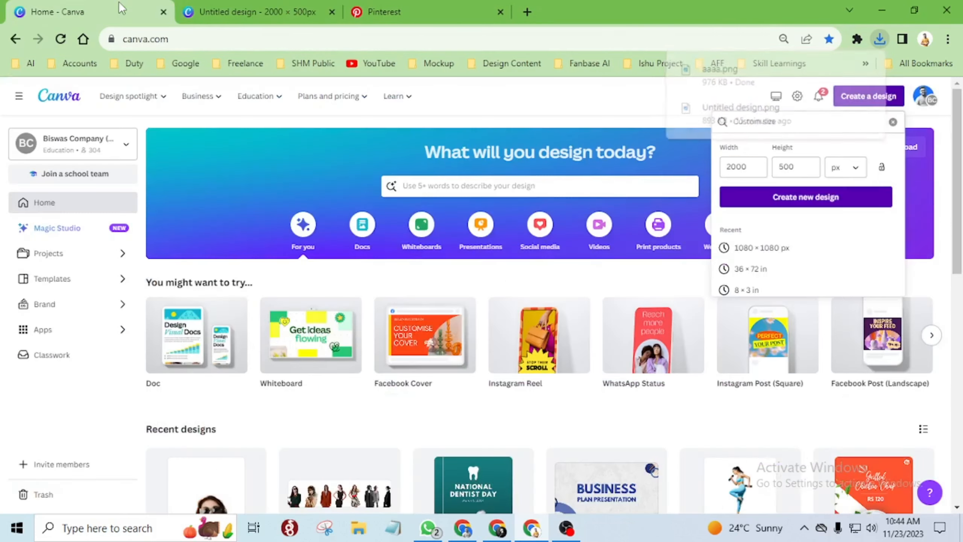
left_click(660, 102)
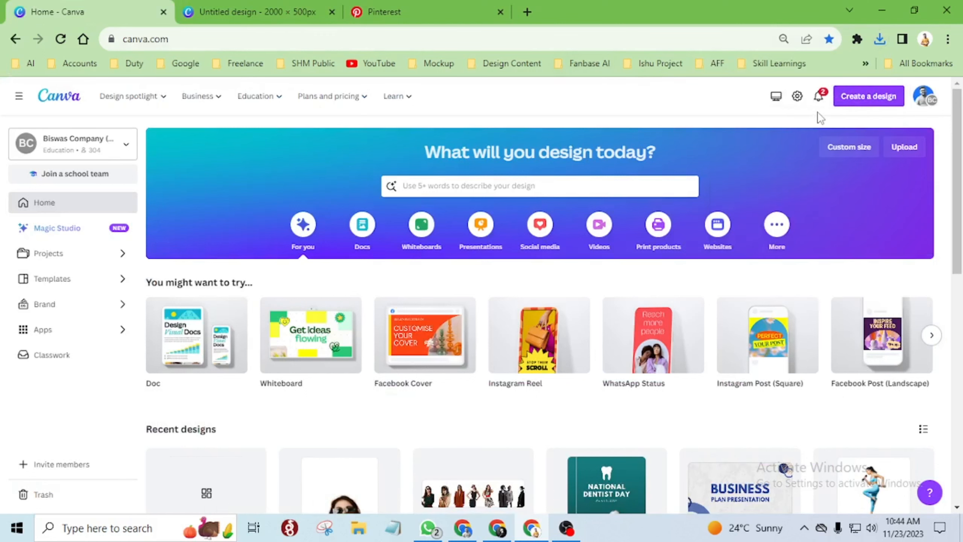
left_click(868, 96)
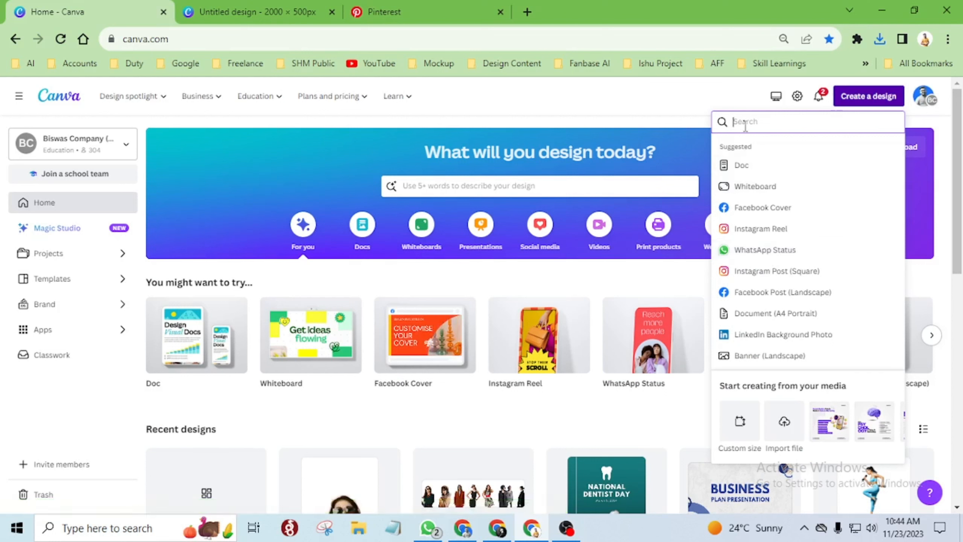
type("whatsapp")
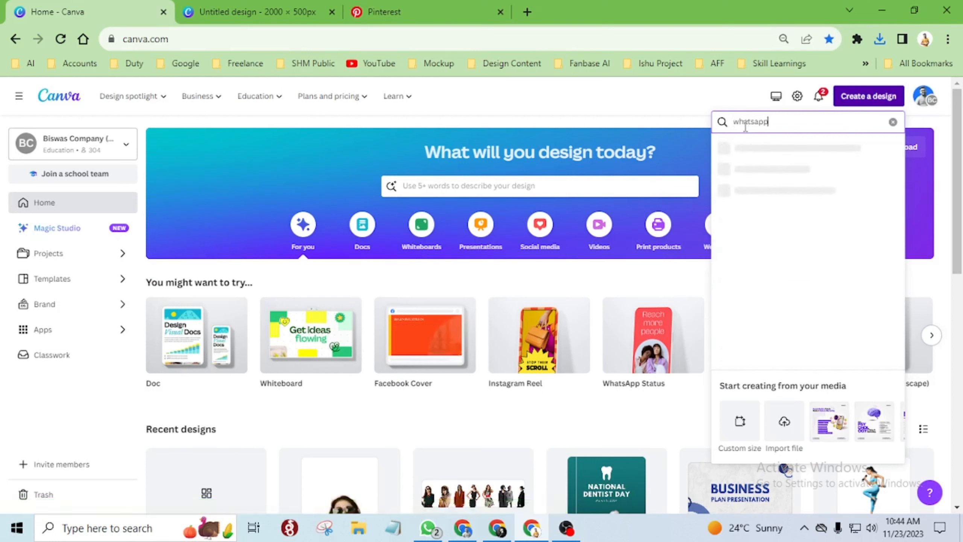
type(" status")
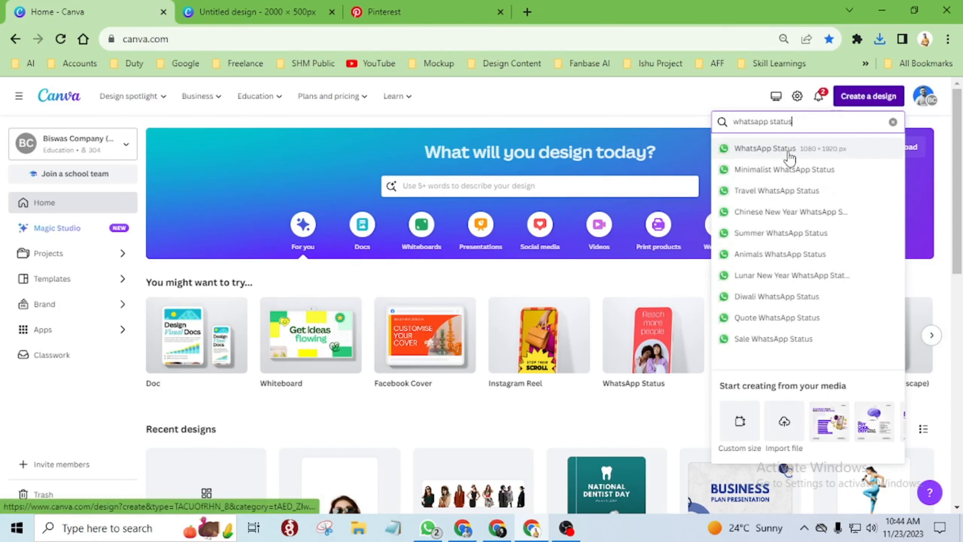
left_click(768, 152)
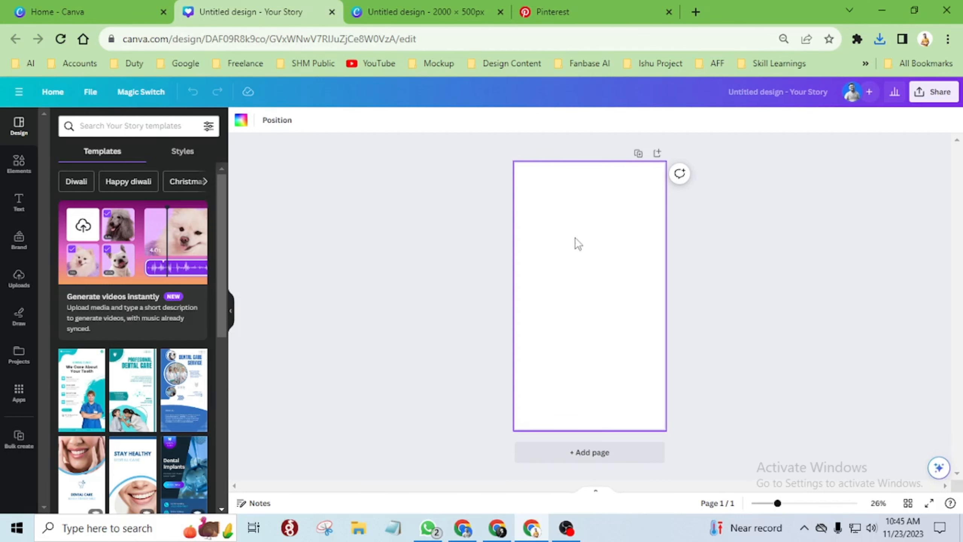
left_click(437, 15)
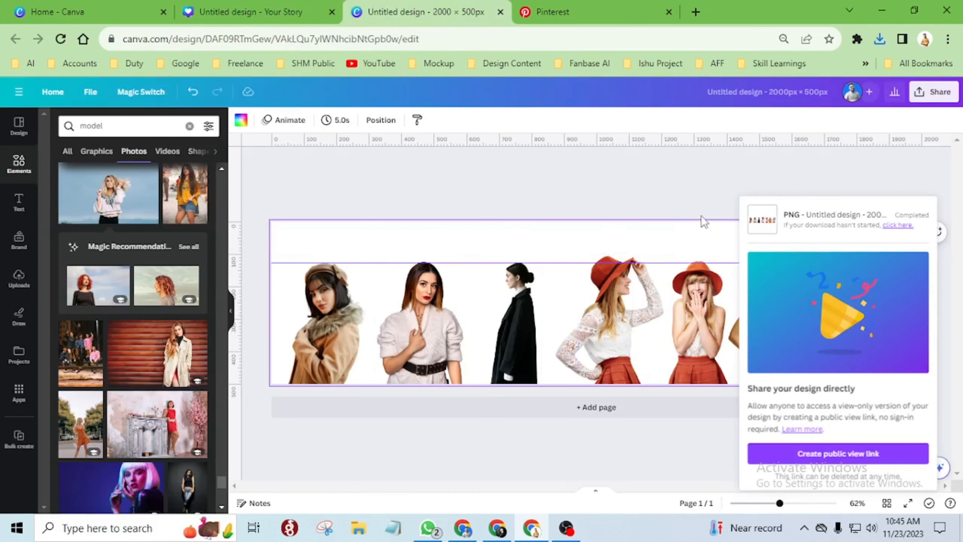
left_click(720, 206)
left_click(242, 11)
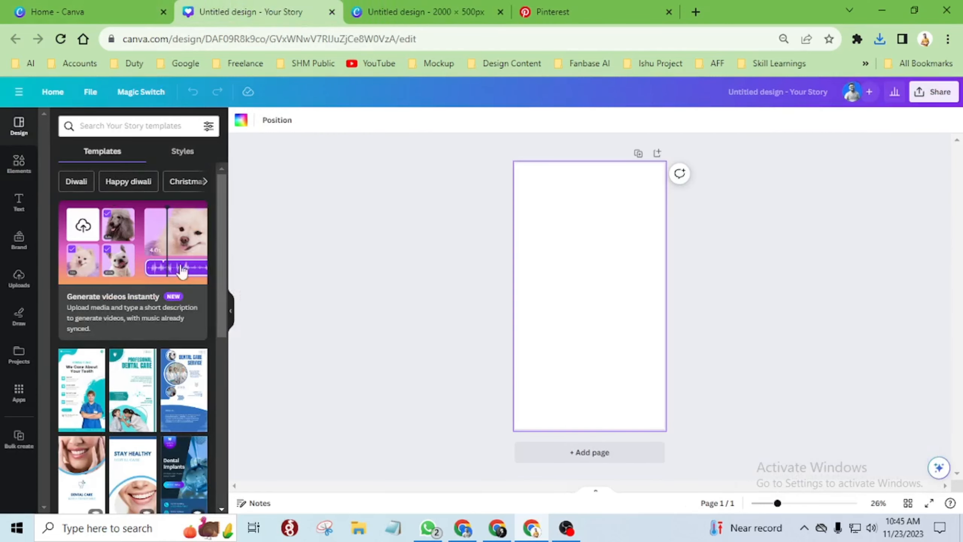
Upload aaaa.png from Downloads and add the row of models to the blank story page
left_click(19, 278)
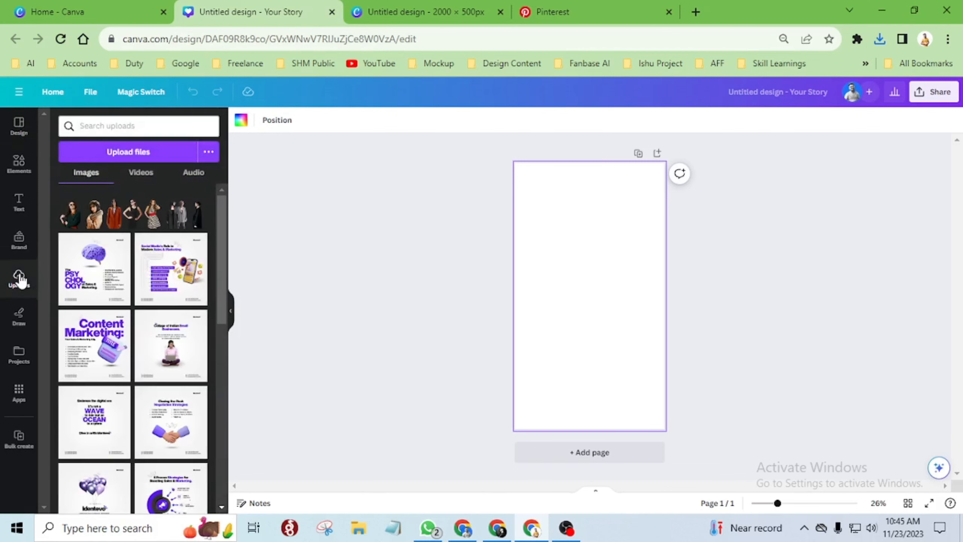
left_click(137, 154)
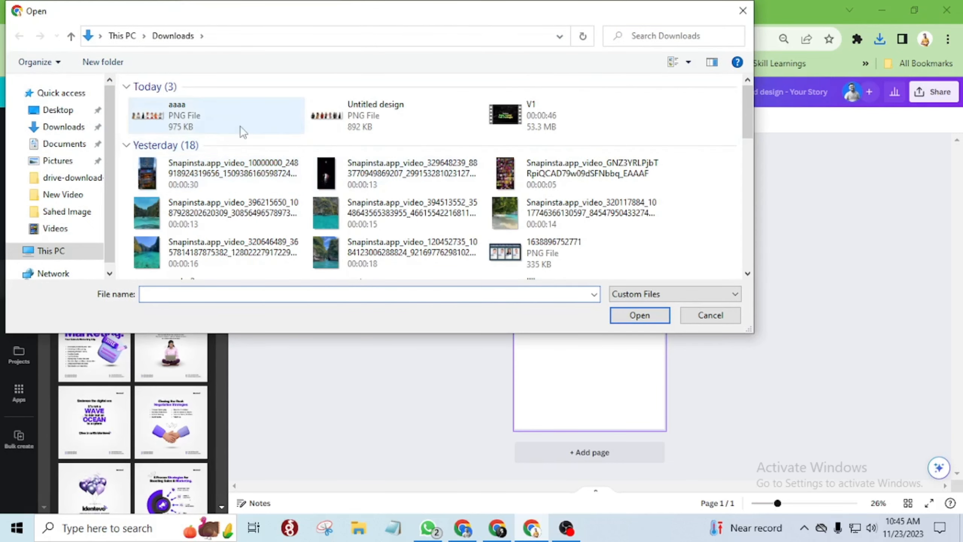
left_click(155, 110)
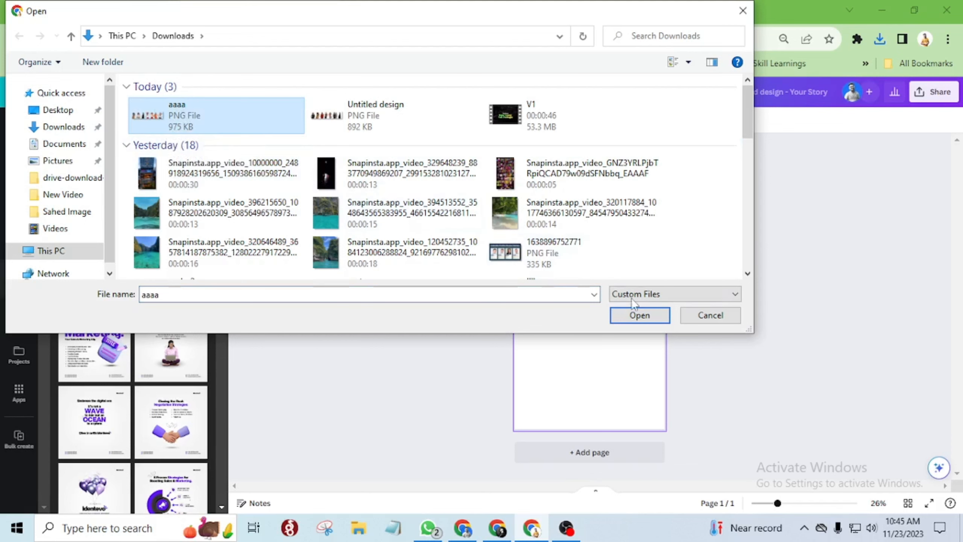
left_click(639, 316)
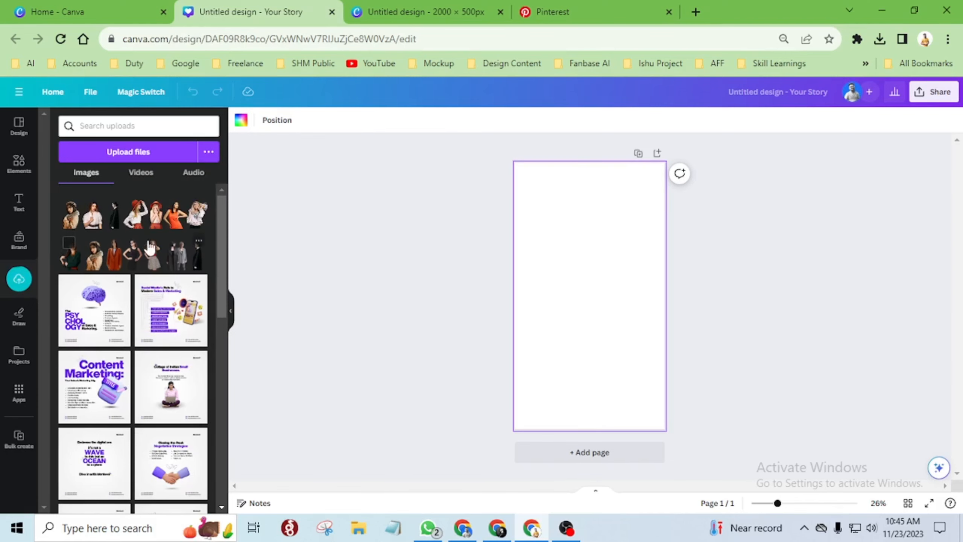
left_click(140, 220)
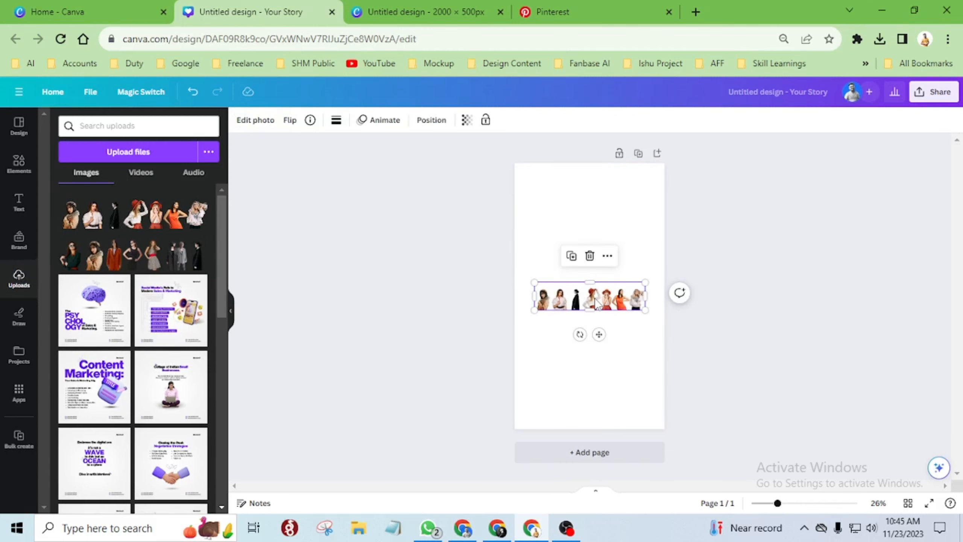
Enlarge the model strip to slightly more than page height, position the fur-collar woman within the page, and crop the strip's empty left edge
left_click_drag(595, 301, 609, 298)
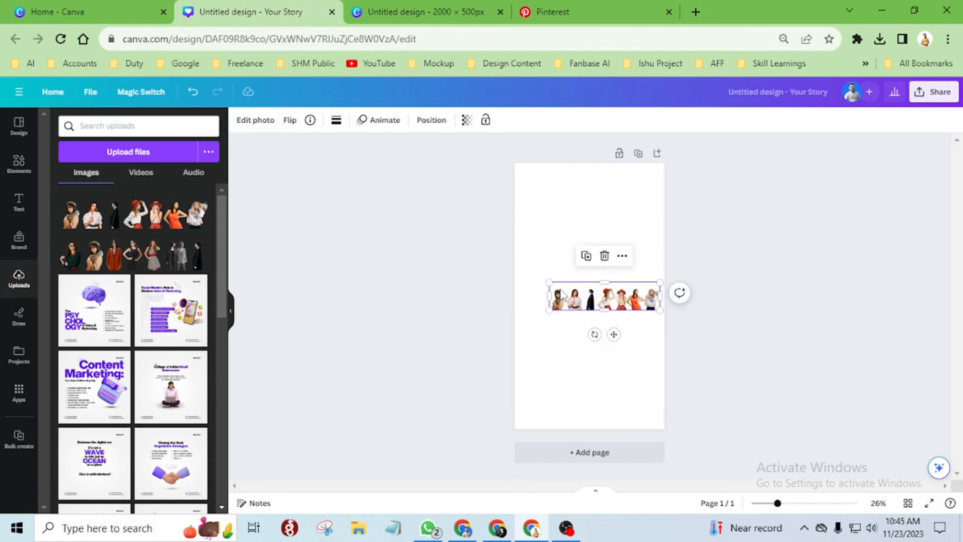
left_click_drag(549, 282, 232, 205)
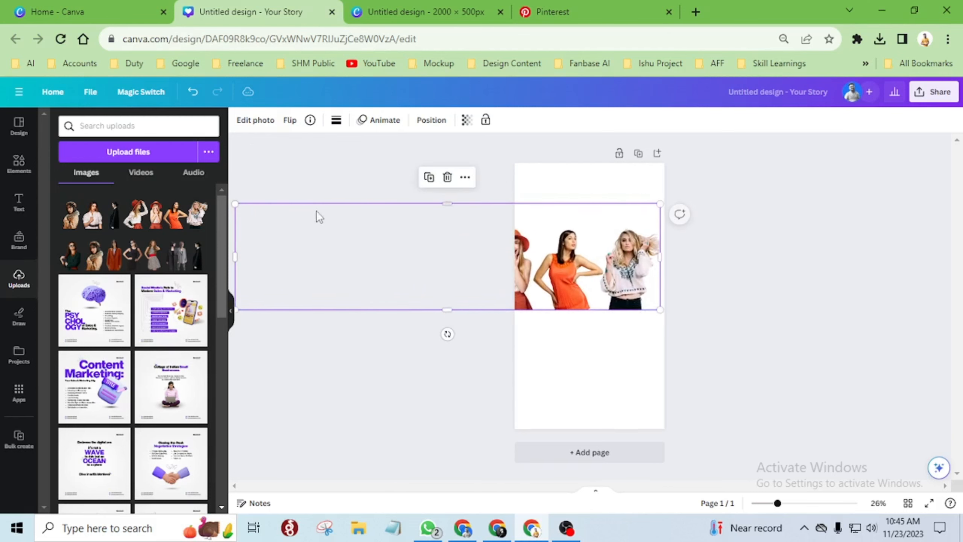
left_click_drag(316, 215, 613, 255)
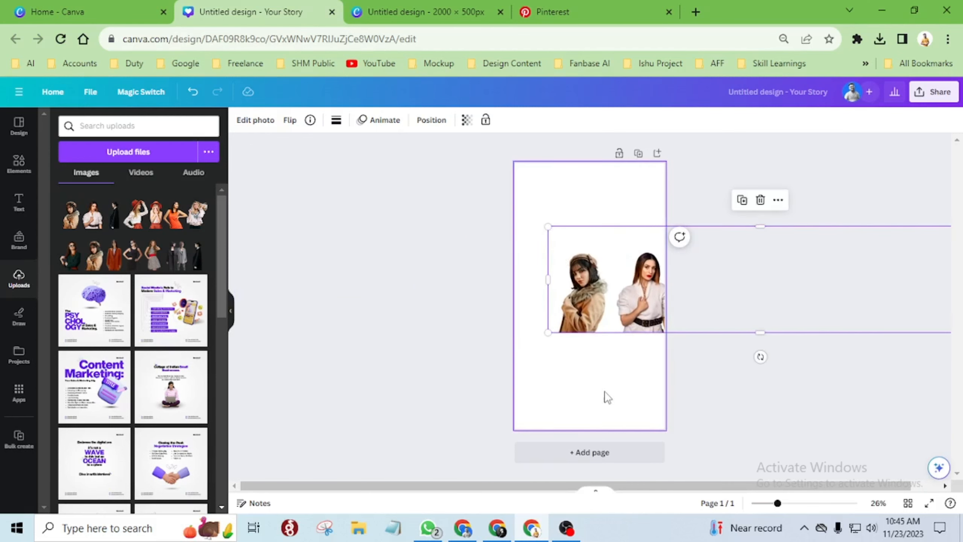
left_click_drag(548, 227, 230, 127)
left_click_drag(299, 215, 630, 304)
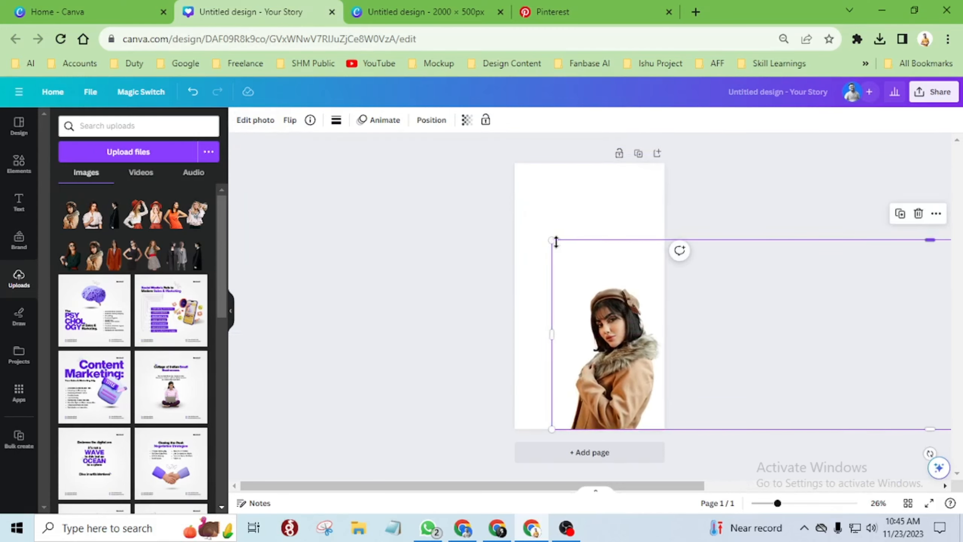
left_click_drag(551, 241, 192, 74)
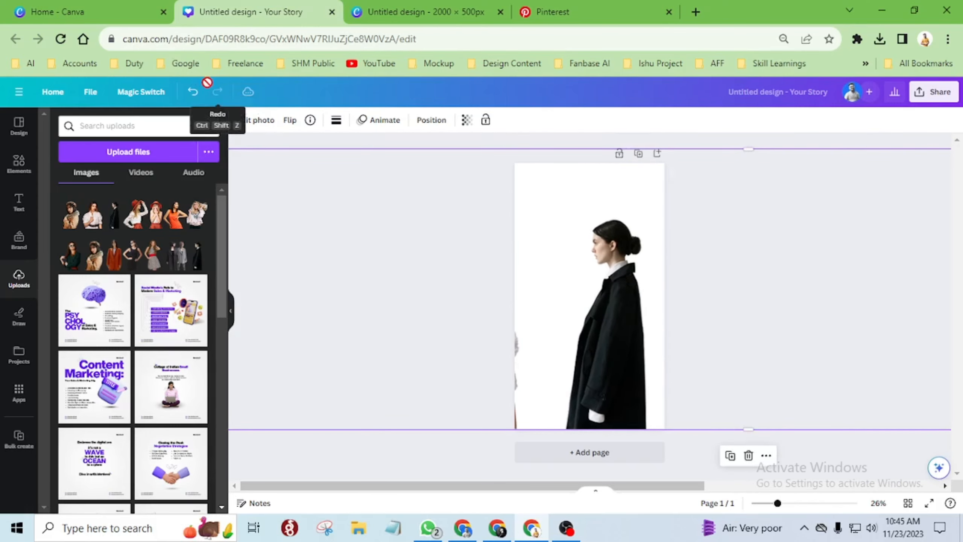
left_click_drag(334, 262, 640, 278)
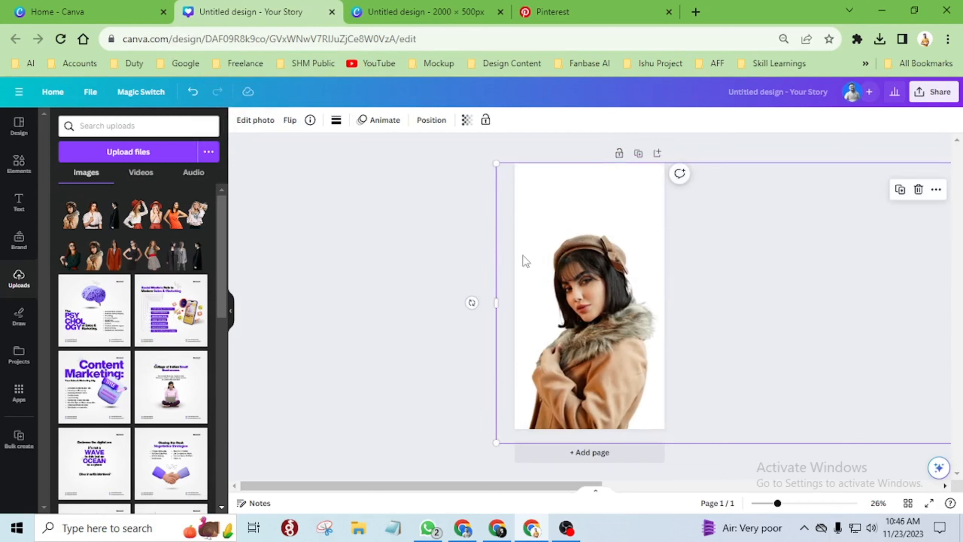
left_click_drag(495, 305, 520, 306)
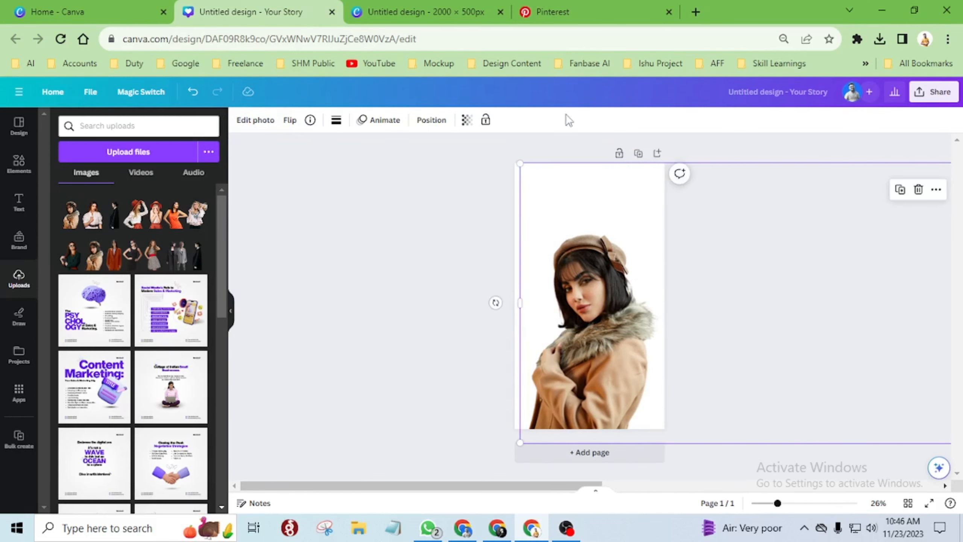
Look at the Pinterest home feed for reference and return to the story design
left_click(558, 14)
mouse_move(305, 264)
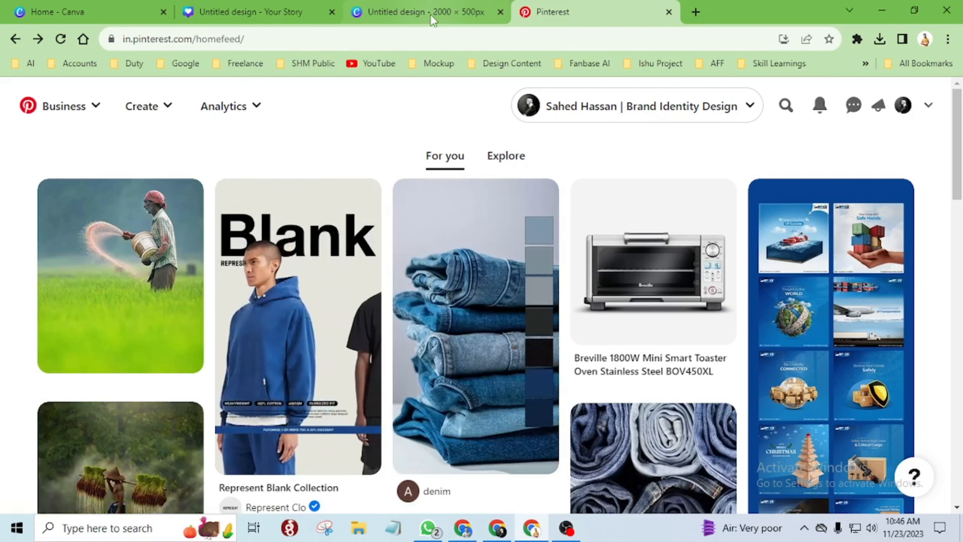
left_click(307, 11)
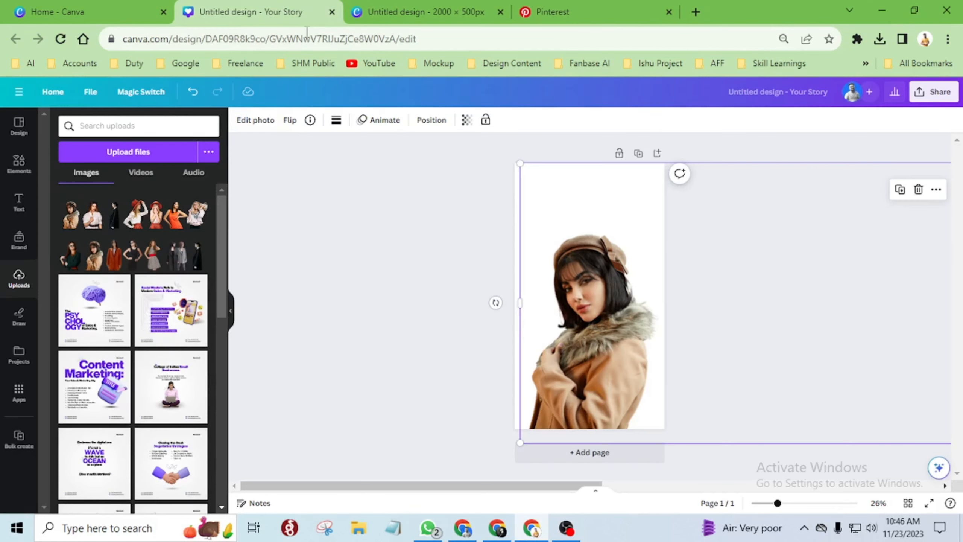
Add a text box in the Brand Kit Title style and place it on the upper part of the page, above the woman's face
left_click(462, 216)
left_click(18, 201)
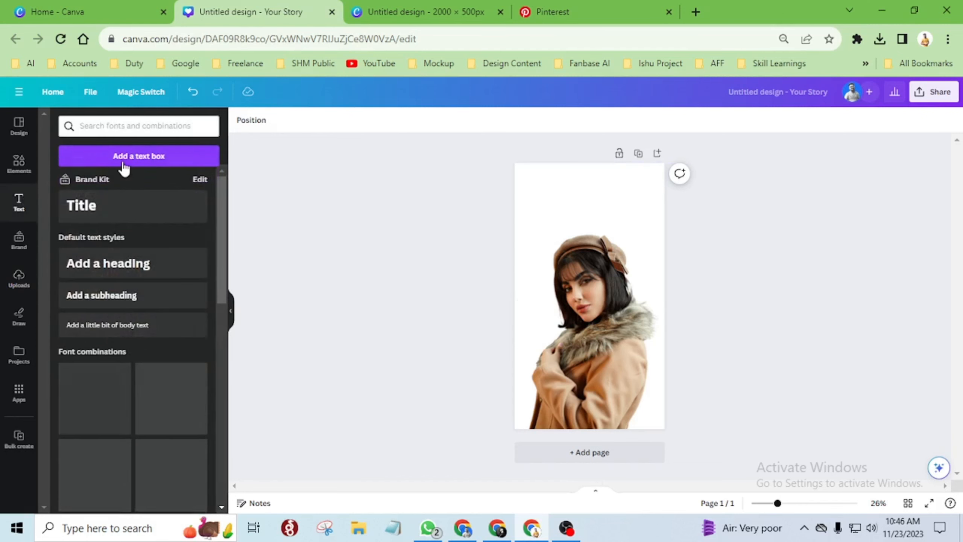
left_click_drag(97, 215, 447, 180)
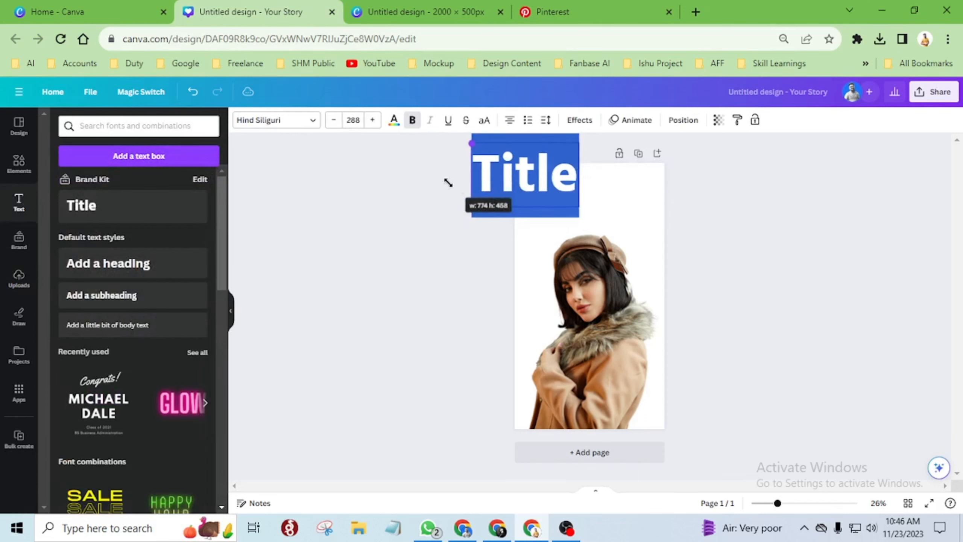
left_click(379, 191)
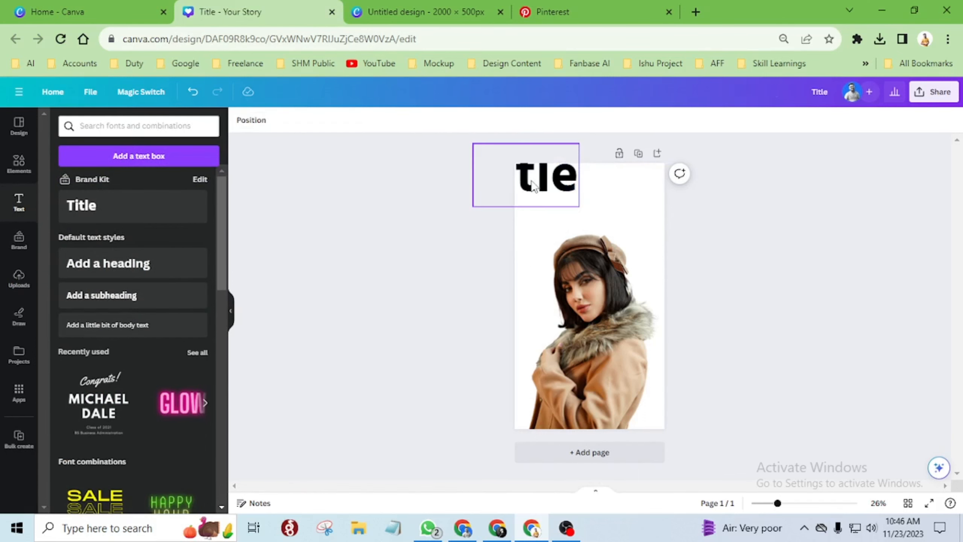
left_click_drag(533, 181, 589, 226)
Replace the title text with STYLE on a single line, shrink it to font size 191 and centre it horizontally above the woman's beret
double_click(591, 224)
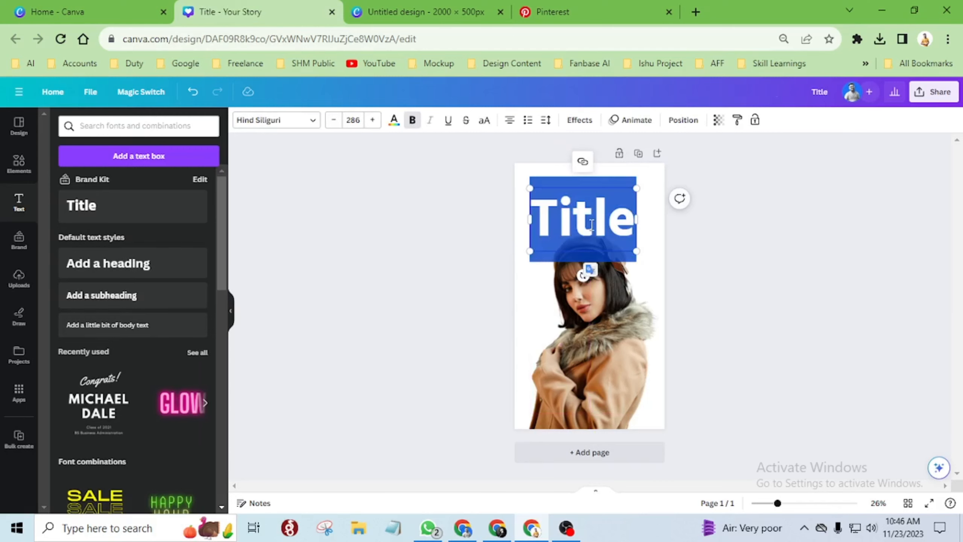
type("STYL")
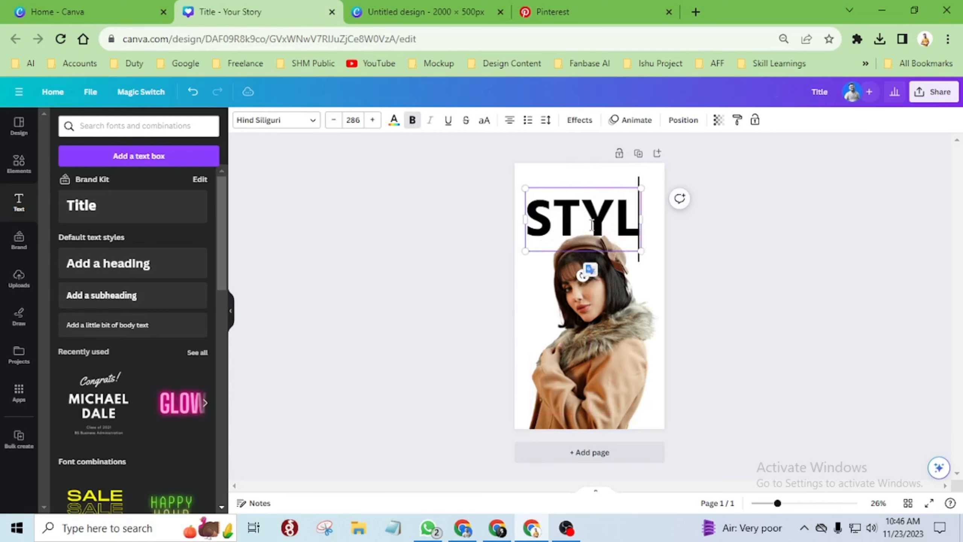
type("E")
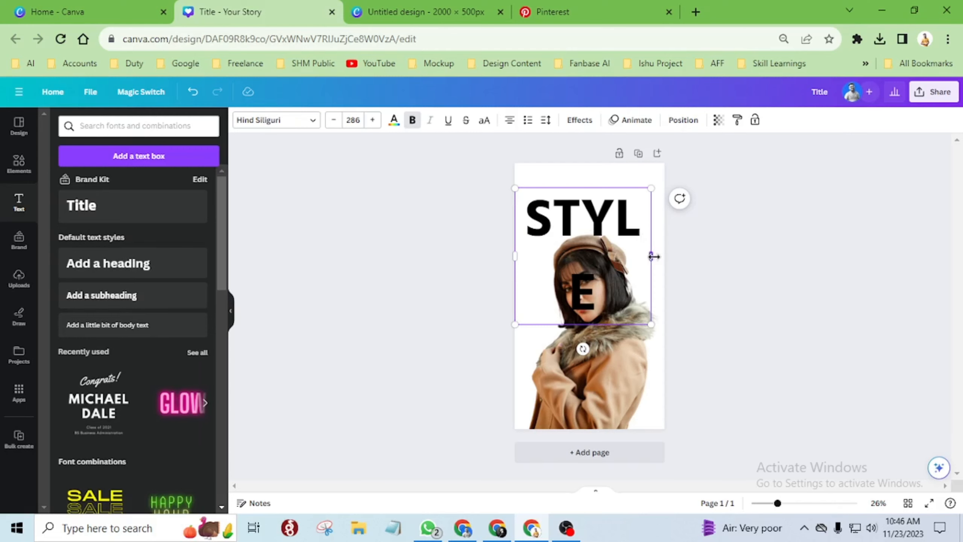
left_click_drag(653, 257, 666, 256)
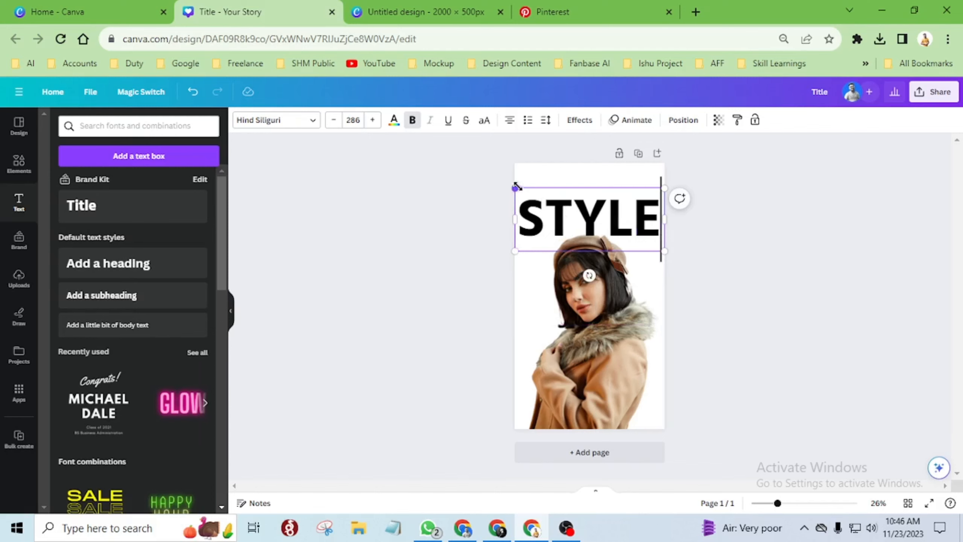
left_click_drag(516, 187, 613, 218)
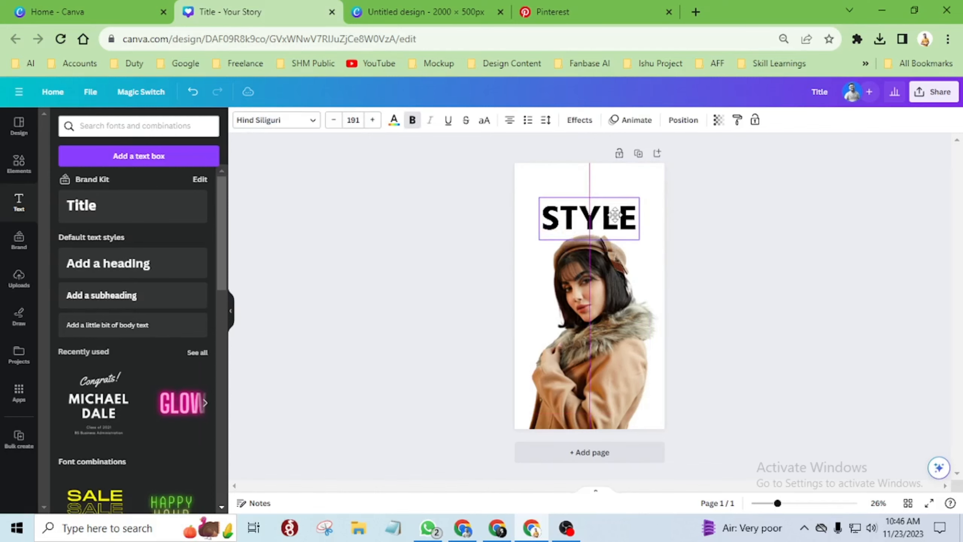
Open the font choices for the STYLE title
left_click(308, 126)
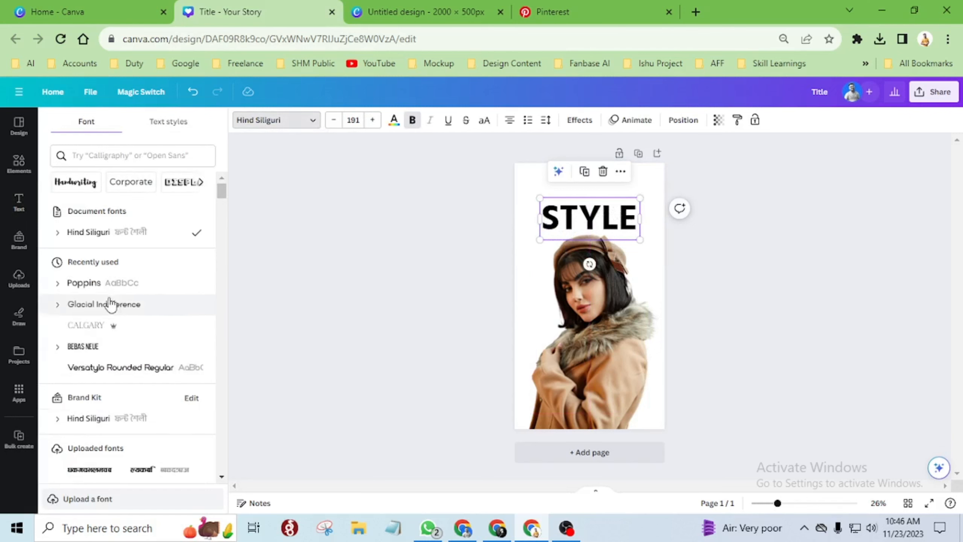